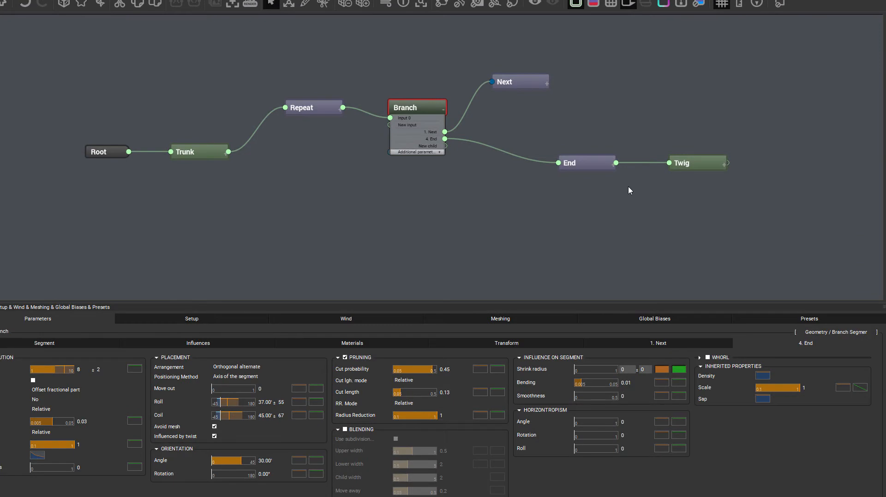
Add a Leaf geometry node, connect it to the Twig node's output, and place it beside the Twig.
right_click(629, 189)
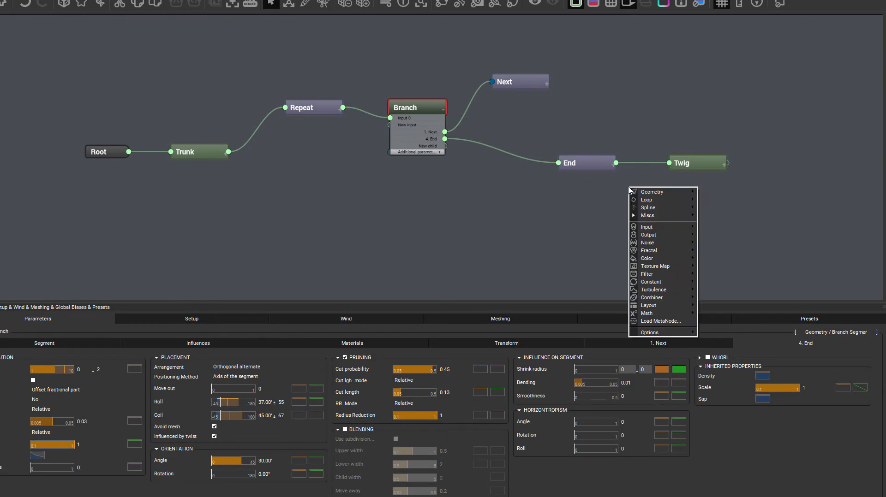
mouse_move(661, 193)
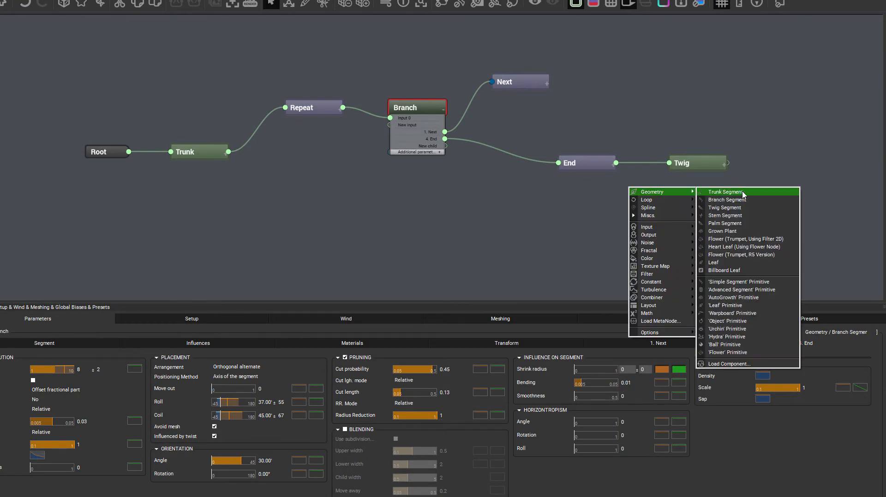
left_click(737, 262)
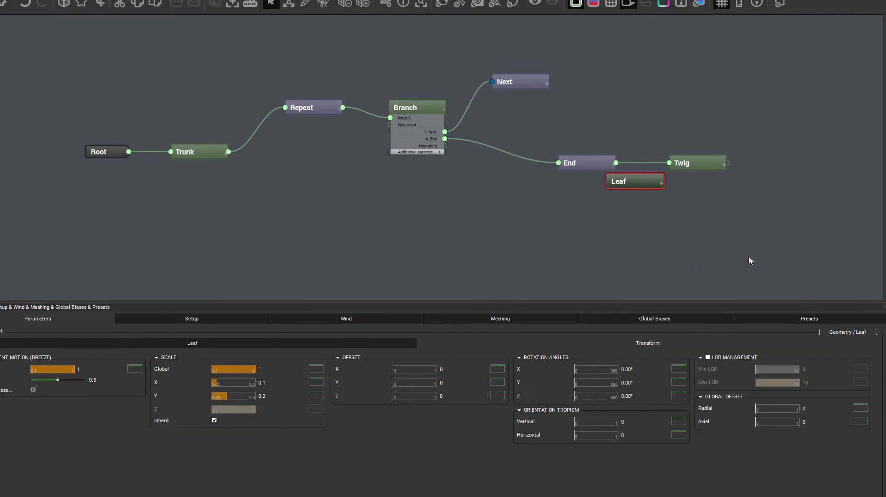
left_click_drag(641, 179, 781, 233)
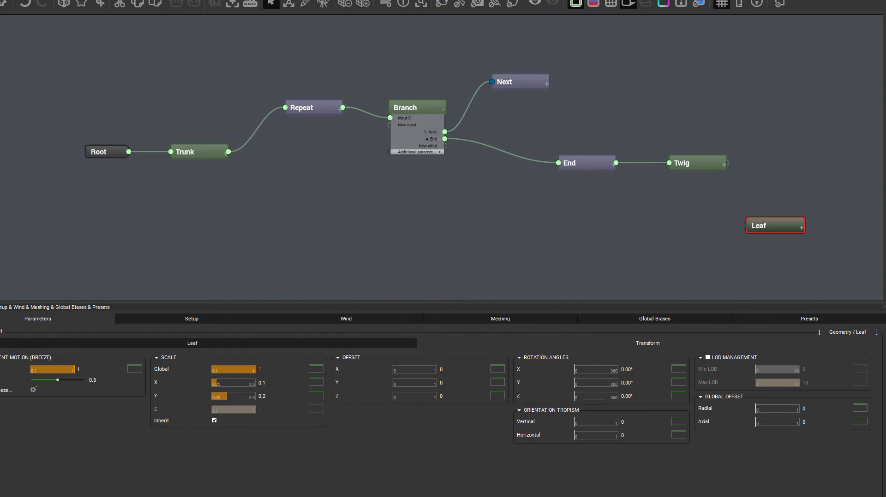
left_click_drag(746, 226, 700, 159)
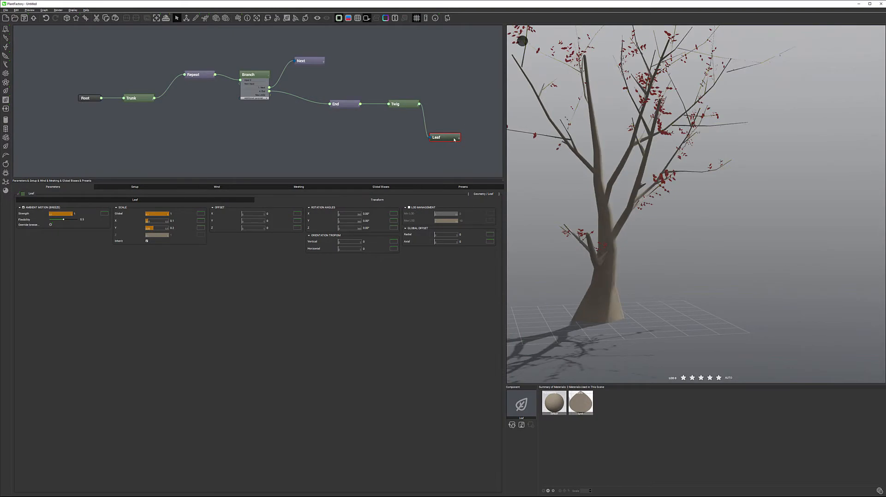
left_click_drag(457, 137, 464, 117)
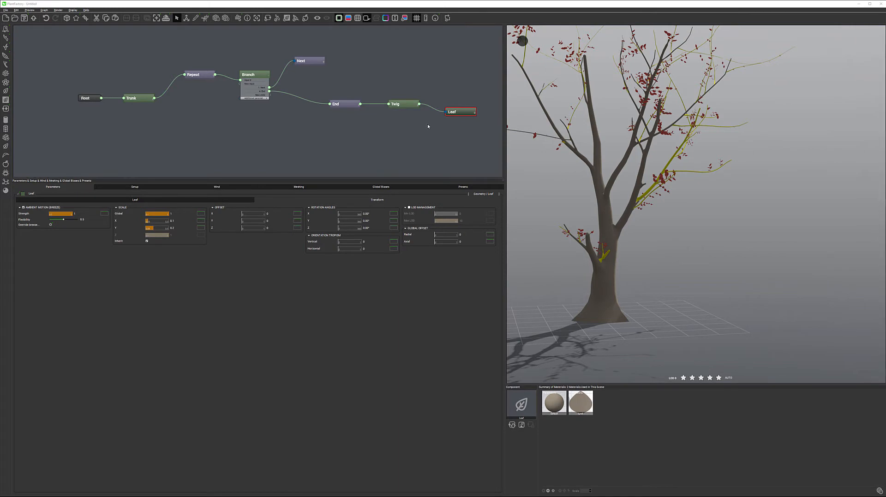
Configure the leaves on the Twig with number 10 ± 4, roll 78.75° ± 22 and coil 84.38° ± 22.
left_click(410, 105)
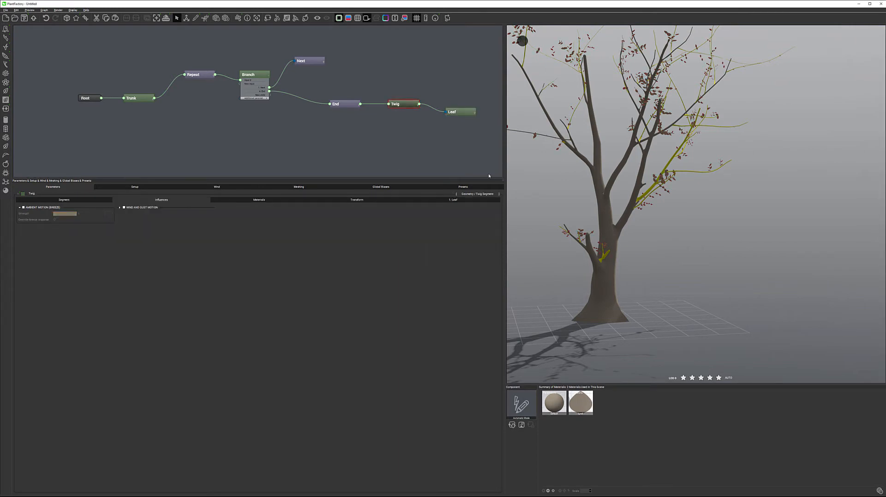
left_click(429, 200)
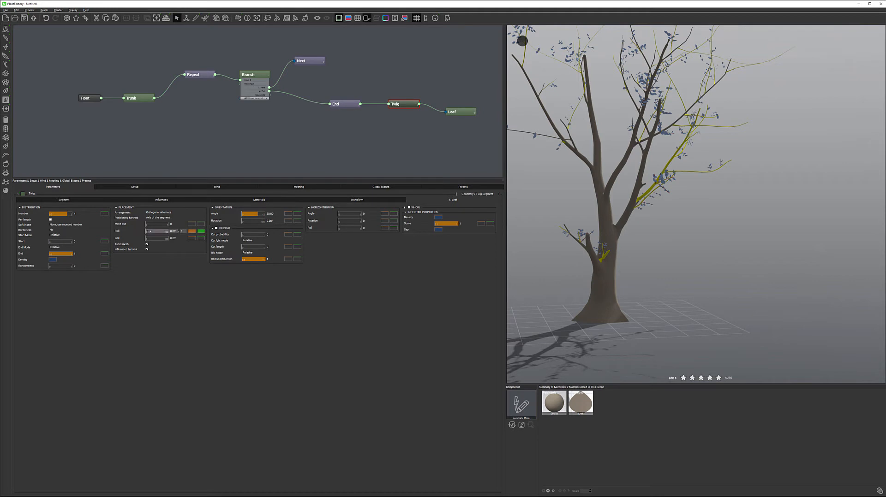
left_click_drag(159, 231, 164, 239)
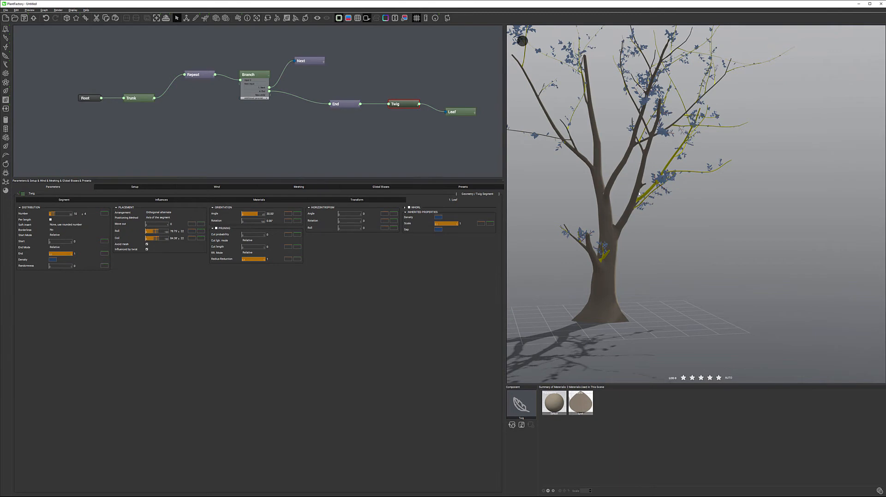
Examine how the leaves are distributed over the whole tree and up close on the branches.
scroll(638, 194, "down", 2)
scroll(616, 180, "down", 2)
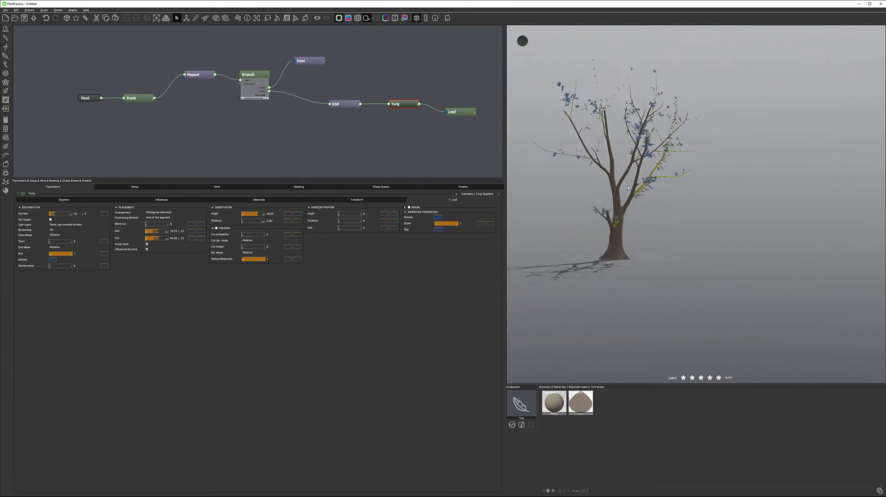
scroll(617, 179, "up", 4)
mouse_move(617, 179)
right_mouse_down()
mouse_move(637, 187)
mouse_move(618, 172)
mouse_move(629, 170)
right_mouse_up()
middle_click_drag(629, 169, 646, 204)
right_click_drag(646, 203, 572, 129)
scroll(690, 201, "up", 3)
scroll(708, 194, "up", 3)
scroll(701, 226, "down", 4)
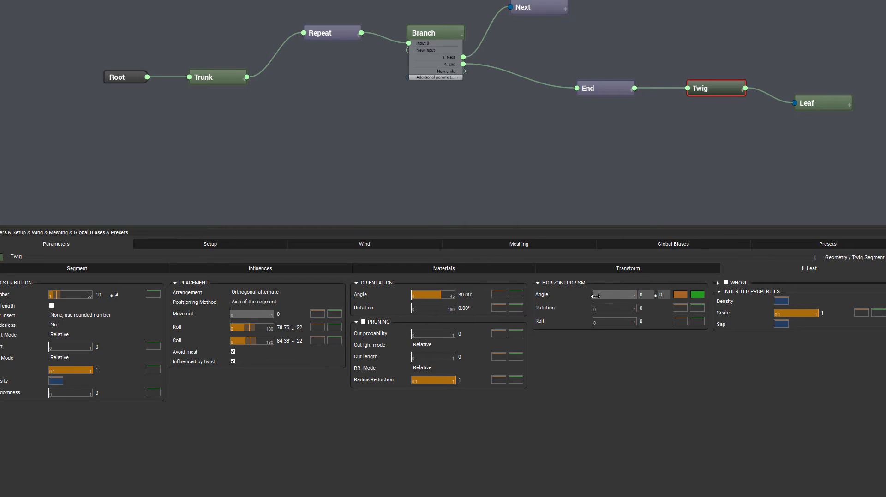
Try a strong horizontropism angle on the Twig's leaves and reset it to 0.
left_click_drag(594, 295, 633, 294)
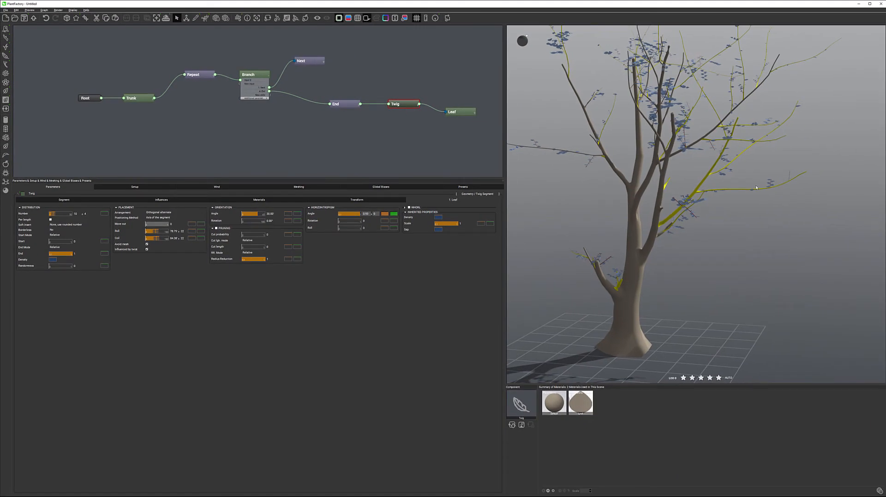
left_click(366, 213)
type("0")
key("Return")
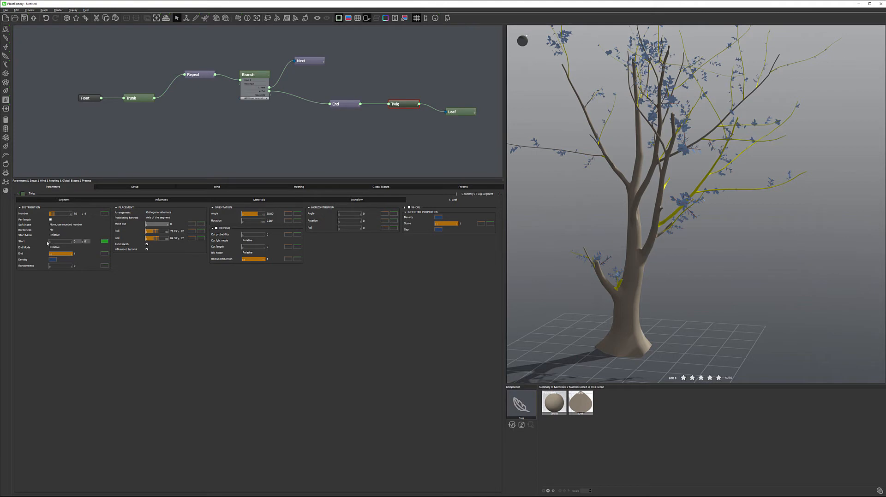
Set the leaves' distribution start to 0.11 and their orientation angle to 15°, leaving pruning off.
left_click_drag(50, 241, 50, 242)
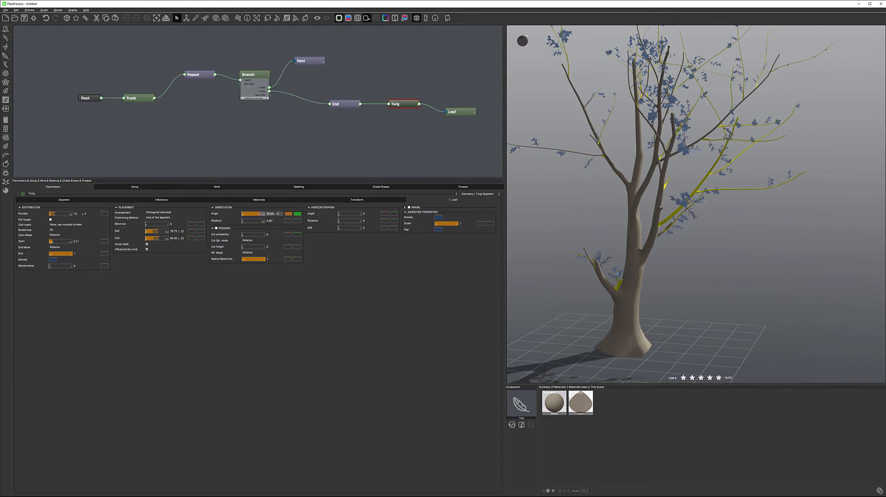
left_click_drag(257, 214, 262, 214)
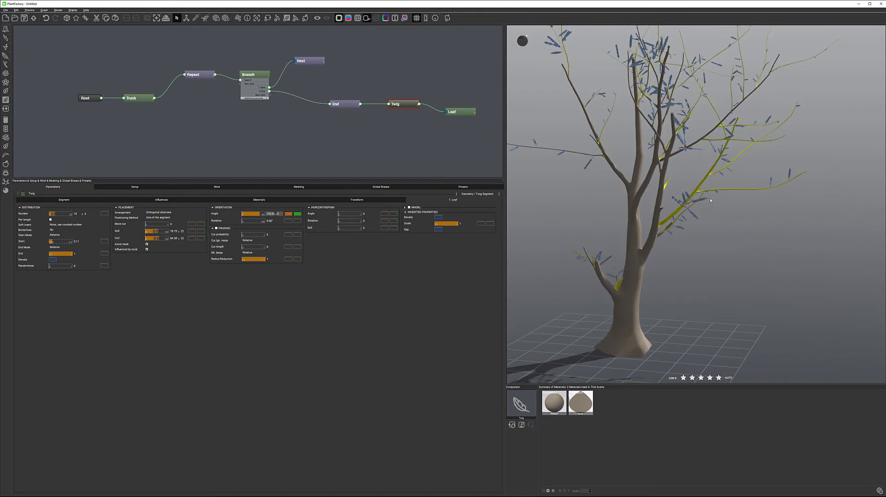
left_click(271, 214)
type("15")
key("Return")
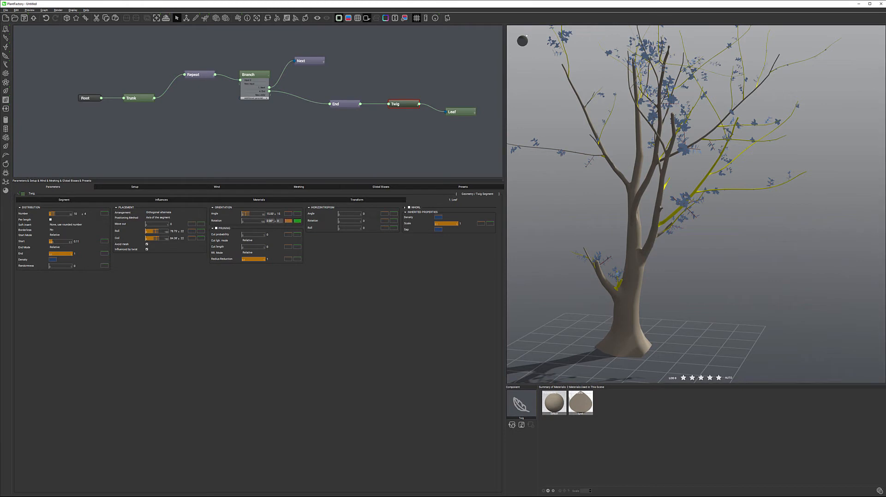
left_click(216, 229)
left_click(226, 230)
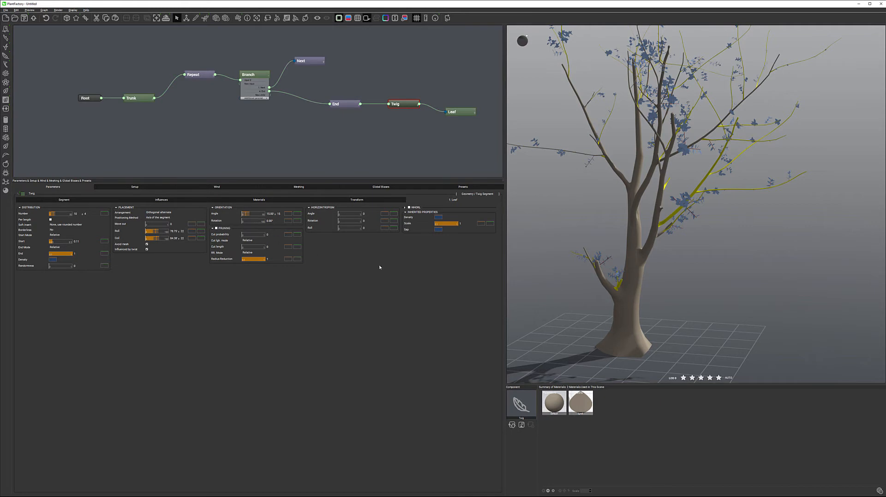
Set the number of leaves on each twig to 16.
double_click(75, 214)
type("16")
key("Return")
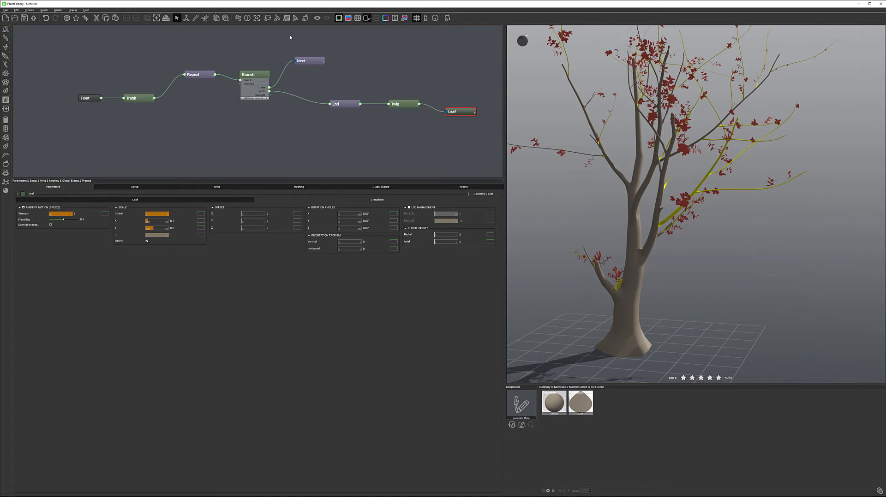
Preview the wind and lower the Leaf node's ambient breeze flexibility to about 0.25.
left_click(238, 18)
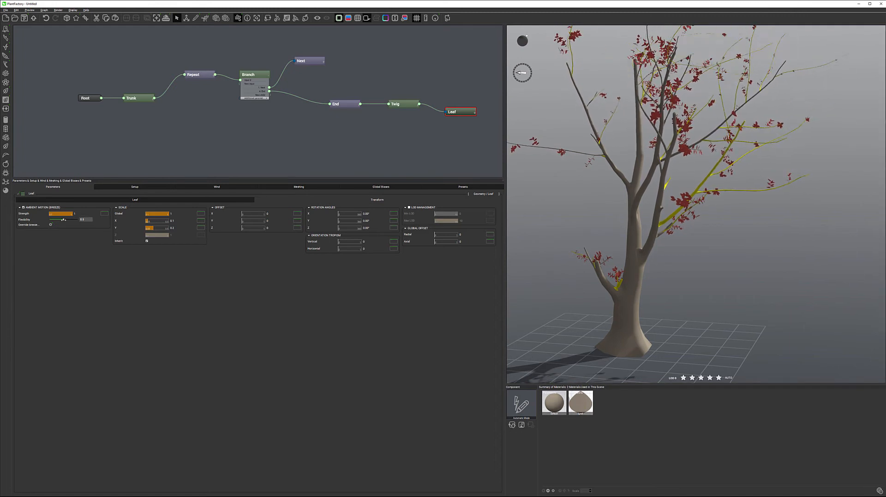
left_click_drag(63, 219, 75, 219)
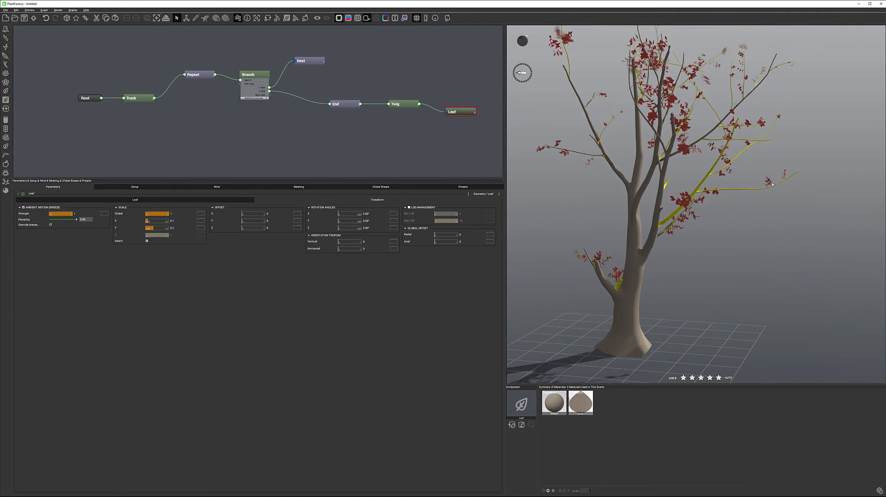
left_click_drag(77, 219, 59, 219)
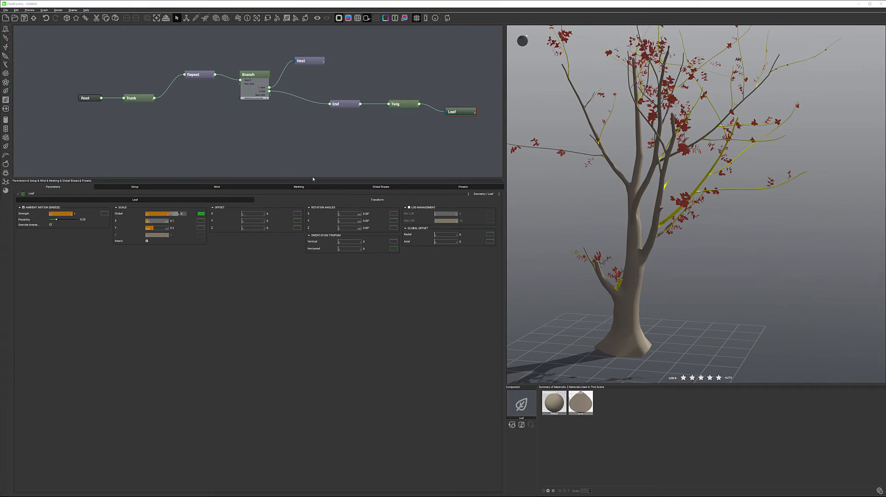
Set the Leaf node's global scale to 2 with a variation of 1.
left_click(214, 290)
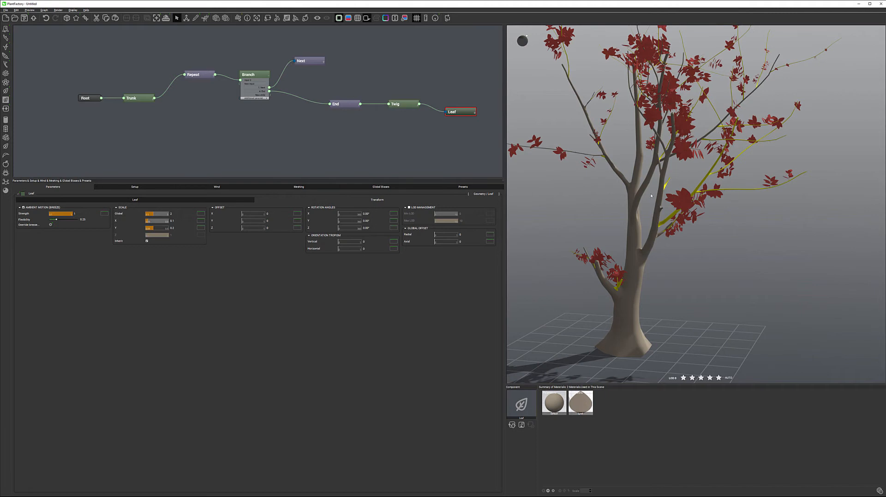
key("alt")
left_click(174, 214)
key("Tab")
type("1")
key("Return")
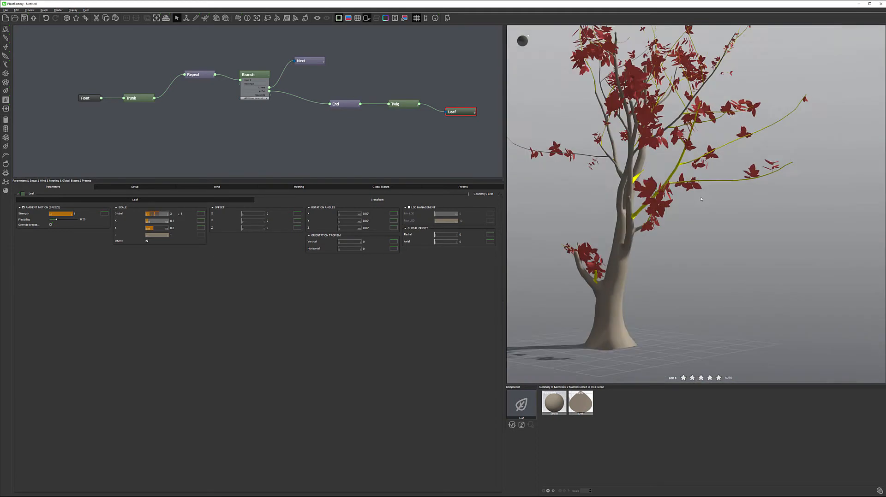
mouse_move(700, 199)
left_mouse_down()
mouse_move(658, 206)
mouse_move(715, 206)
left_mouse_up()
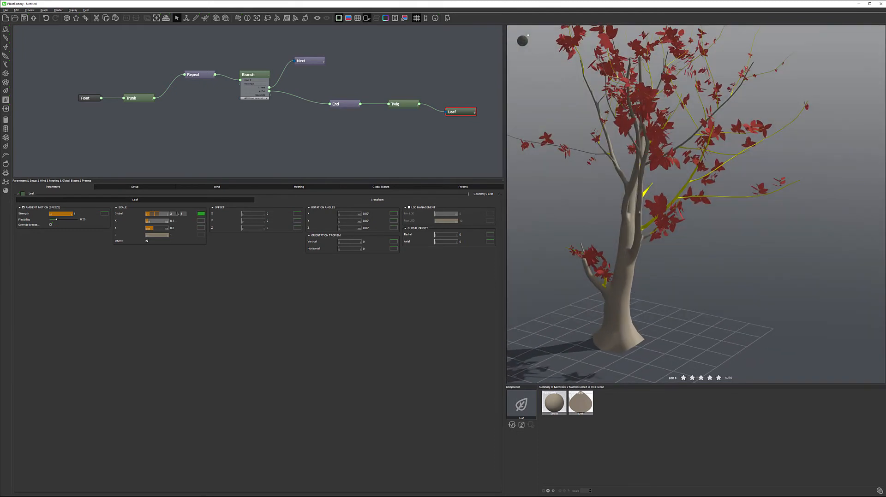
Shape the leaf's global scale curve along its parent to fall from 1 at the start to about 0.5 at the end.
left_click(201, 214)
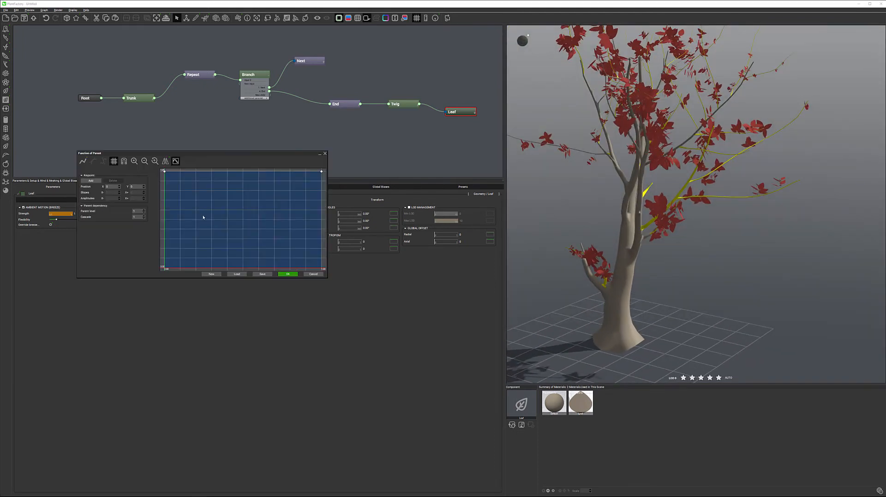
left_click_drag(164, 175, 146, 265)
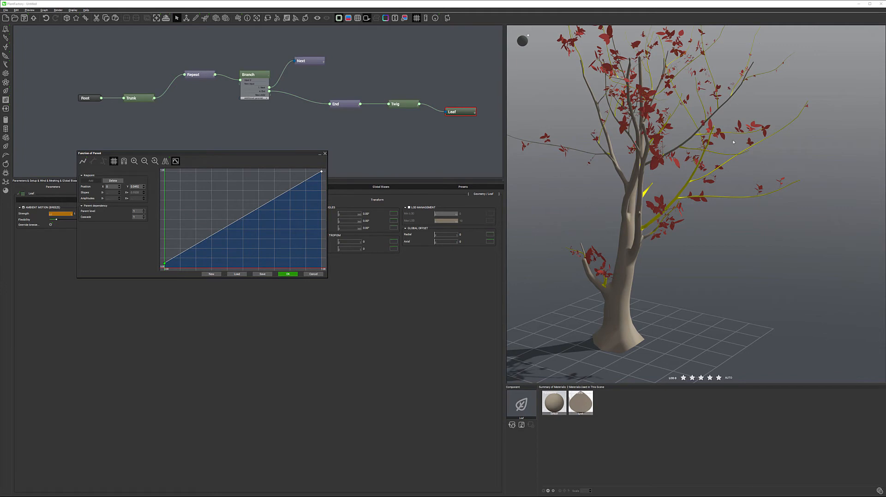
left_click_drag(165, 266, 163, 171)
left_click_drag(321, 171, 314, 273)
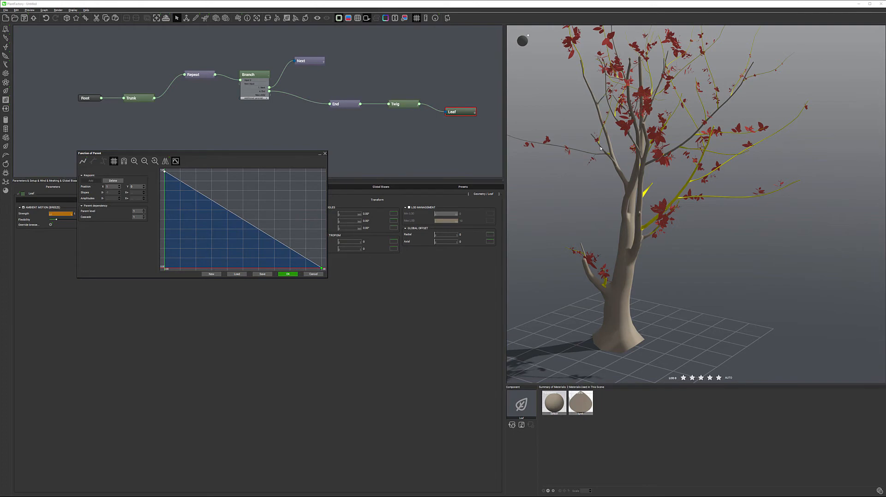
scroll(600, 148, "up", 6)
left_click_drag(563, 224, 581, 217)
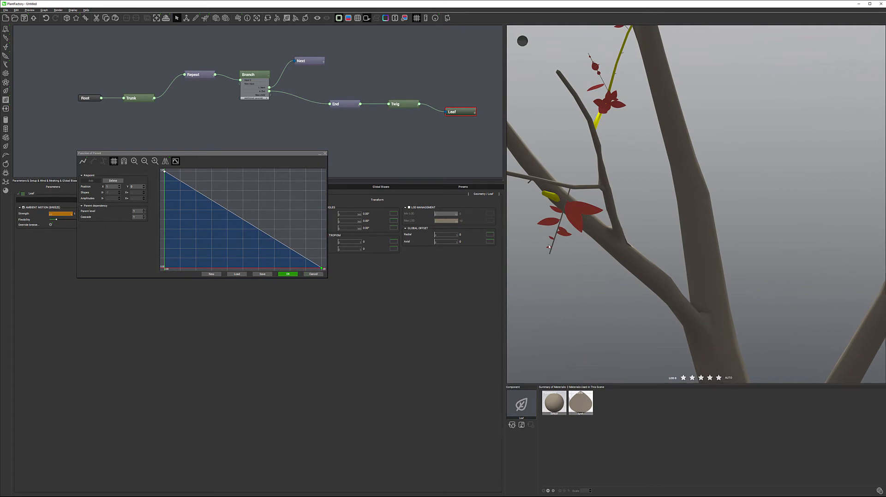
left_click_drag(323, 267, 323, 222)
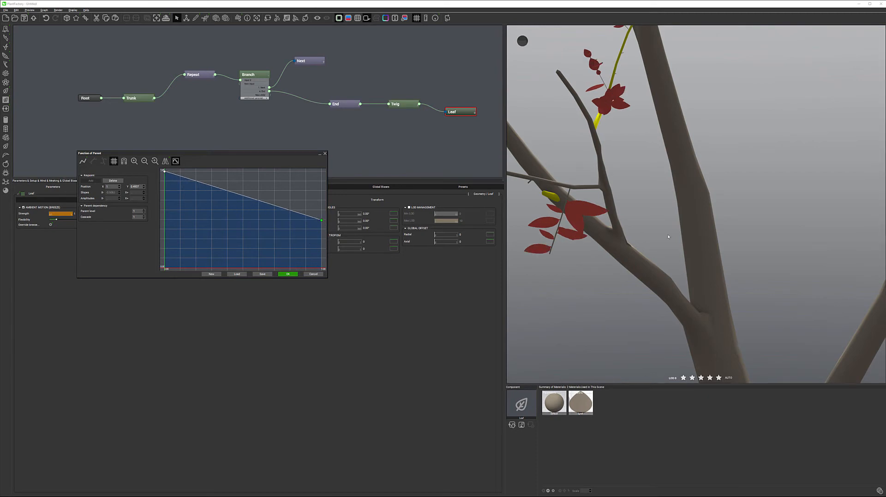
Check the leaf sizes along the twigs and across the whole tree, and accept the scale curve.
right_click_drag(671, 211, 618, 226)
scroll(618, 226, "up", 2)
scroll(618, 226, "down", 5)
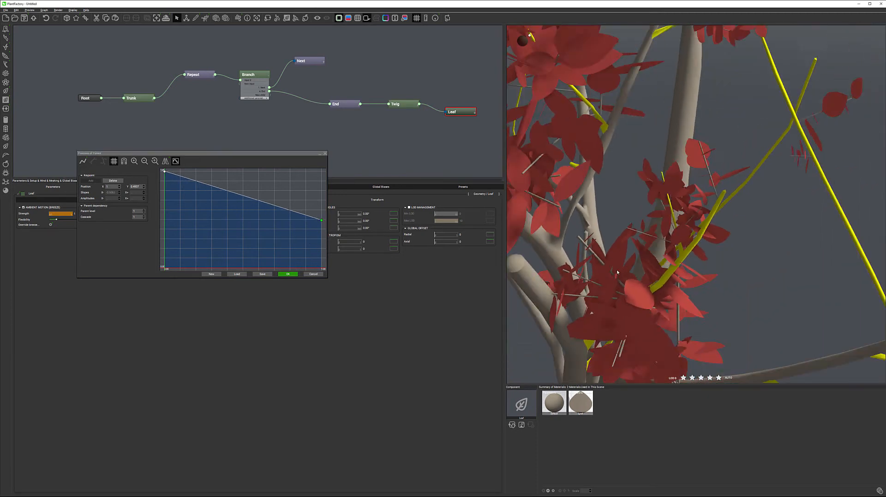
right_click_drag(588, 305, 658, 324)
scroll(651, 339, "down", 5)
middle_click_drag(672, 337, 658, 214)
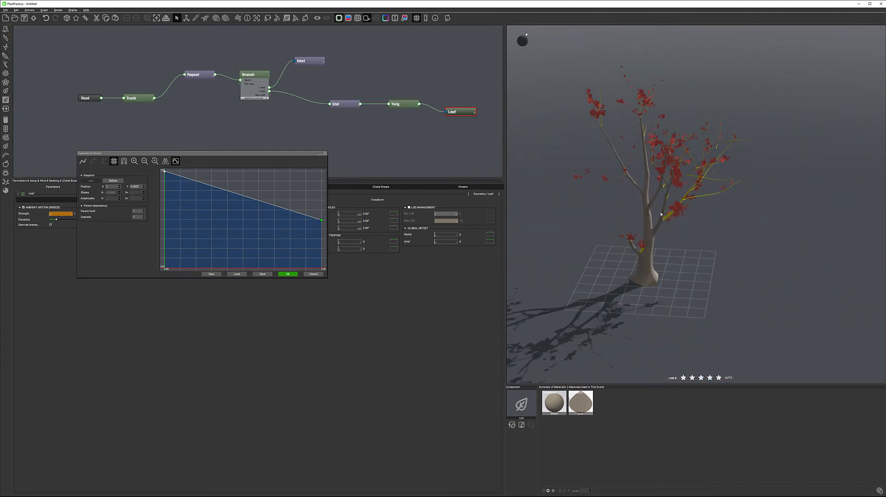
right_click_drag(659, 214, 653, 209)
scroll(653, 209, "up", 6)
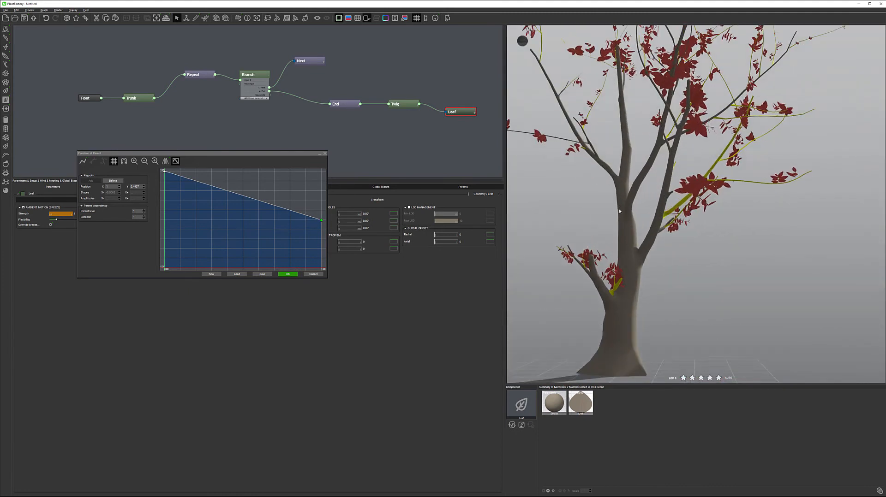
scroll(602, 212, "up", 4)
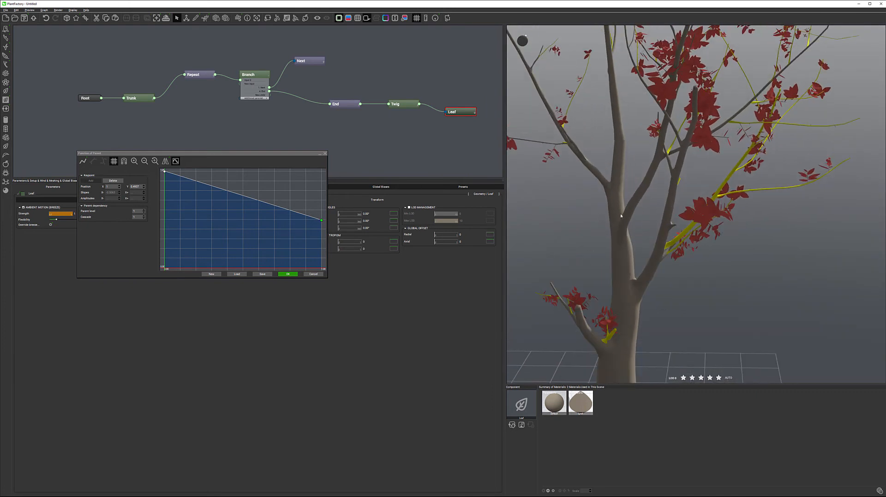
left_click(294, 275)
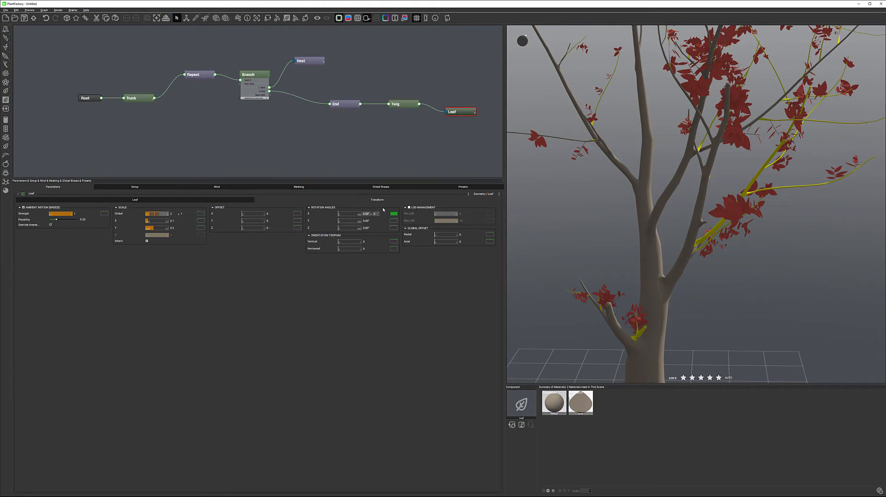
Replace the Leaf node's material with SilverBirch Leaf_Two_Sided from the leaves collection and accept it.
left_click(240, 200)
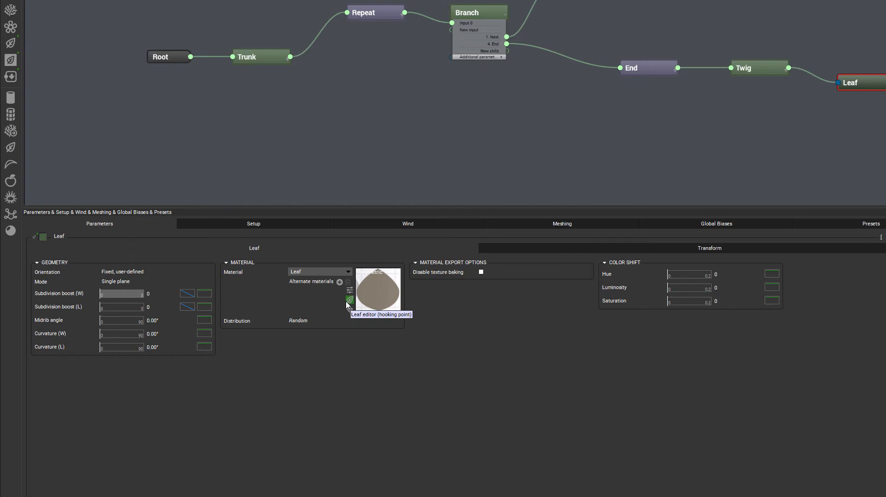
left_click(348, 303)
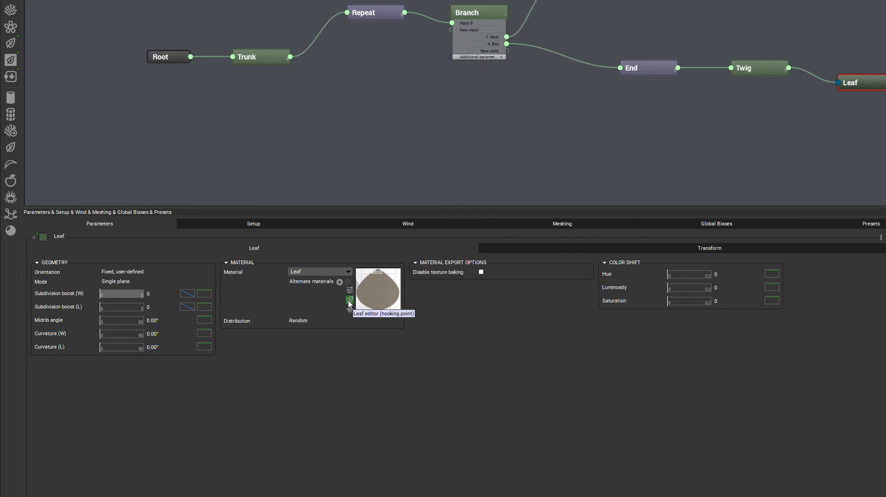
double_click(368, 293)
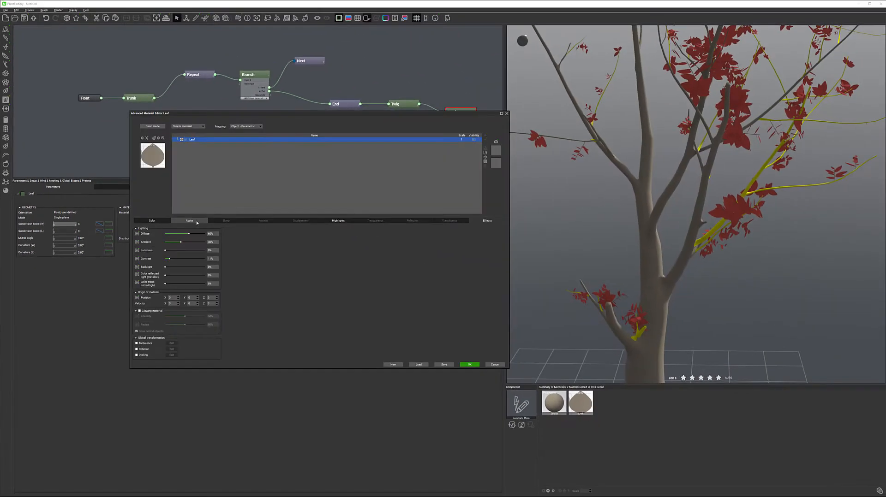
left_click(148, 155)
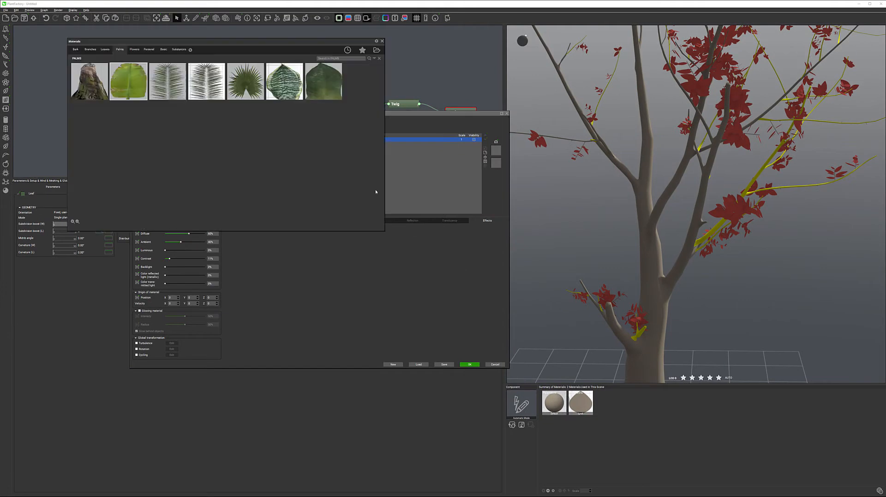
left_click(99, 51)
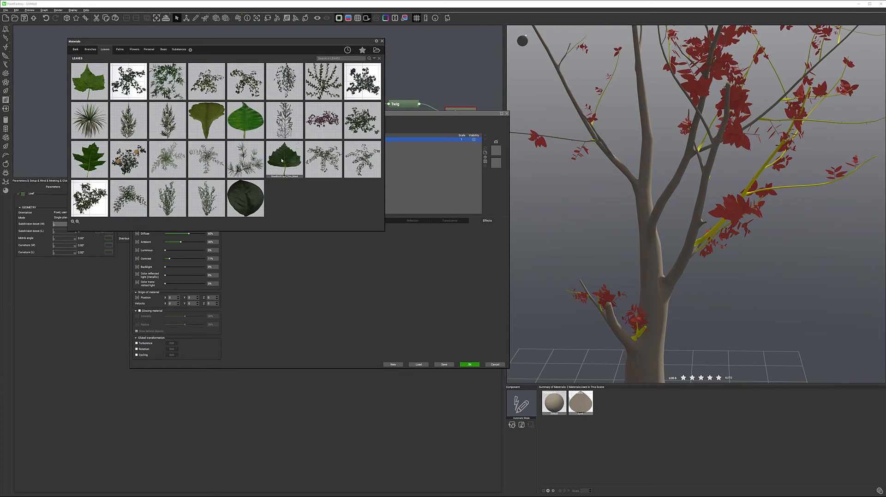
double_click(282, 161)
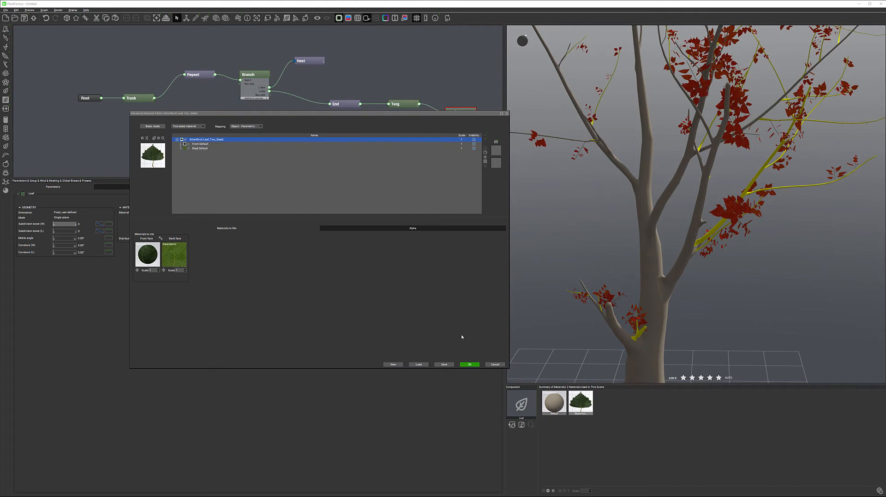
left_click(470, 364)
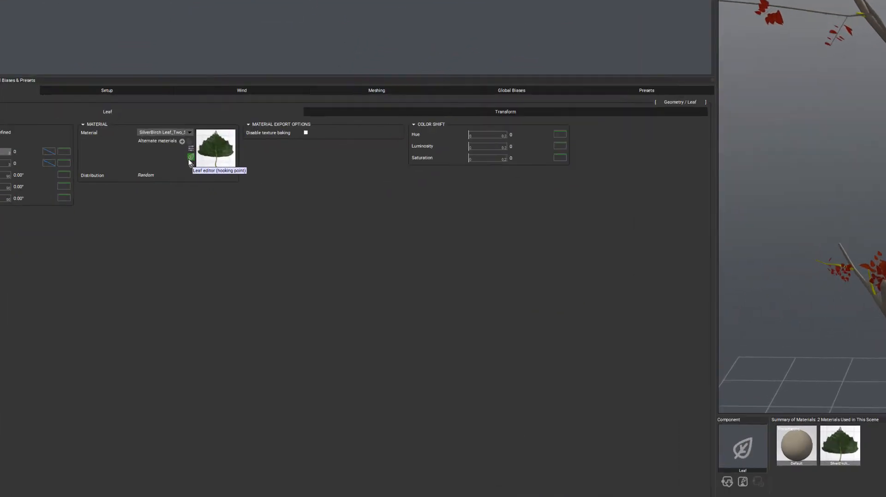
Place the birch leaf's hooking point at the base of its stem and check how the leaves attach to the twigs.
left_click(192, 133)
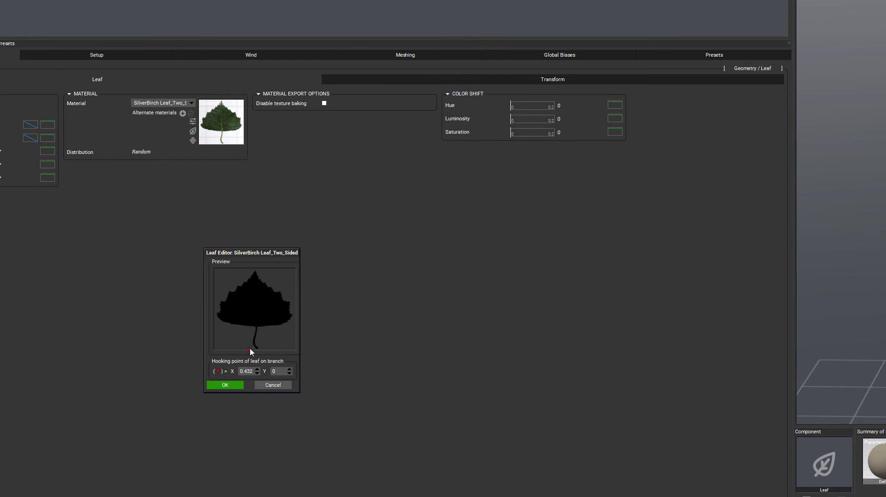
mouse_move(249, 349)
left_mouse_down()
mouse_move(265, 353)
mouse_move(252, 347)
left_mouse_up()
left_click(231, 386)
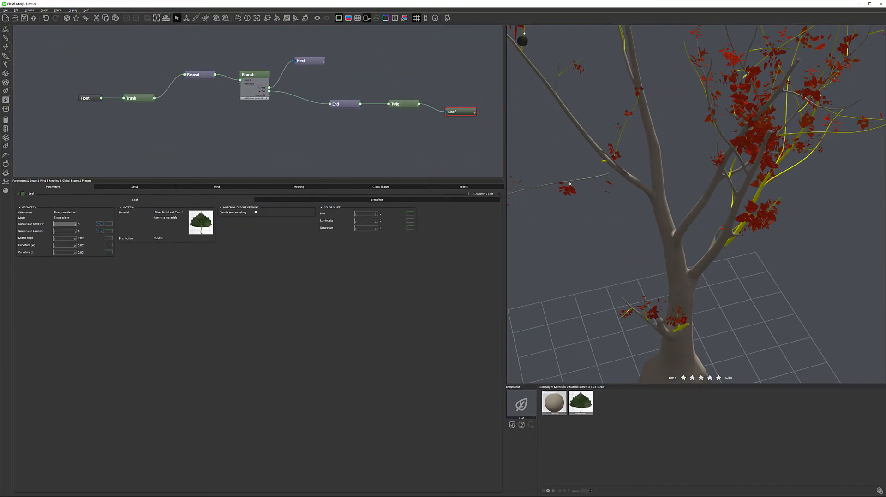
right_click_drag(569, 184, 527, 53)
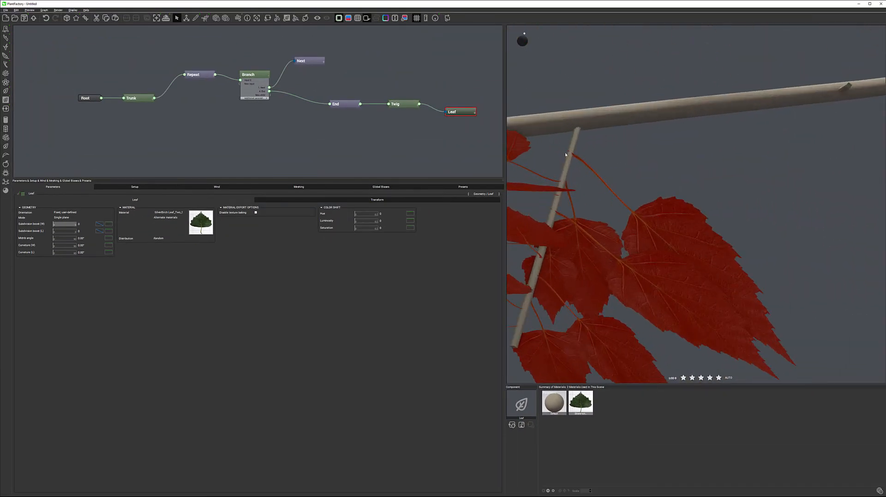
right_click_drag(596, 235, 679, 289)
left_click_drag(678, 290, 625, 220)
right_click_drag(640, 220, 644, 236)
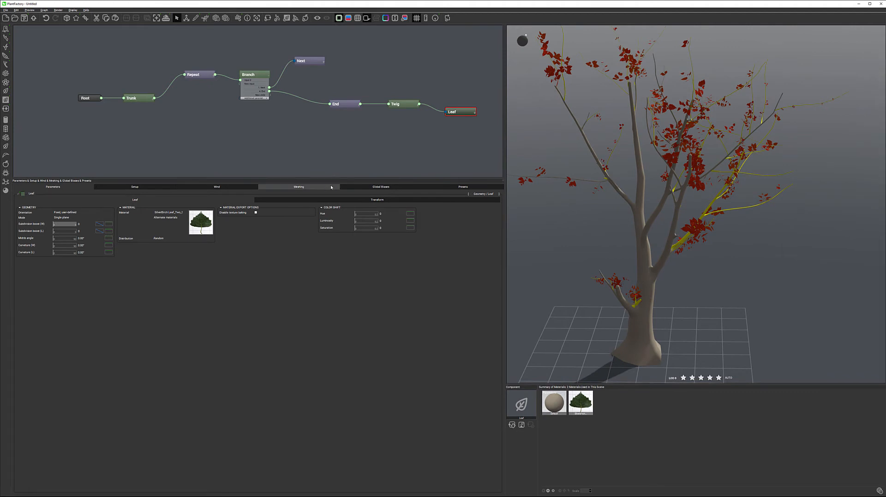
Review the Branch node's influence settings and briefly preview the wind on the tree.
left_click(253, 75)
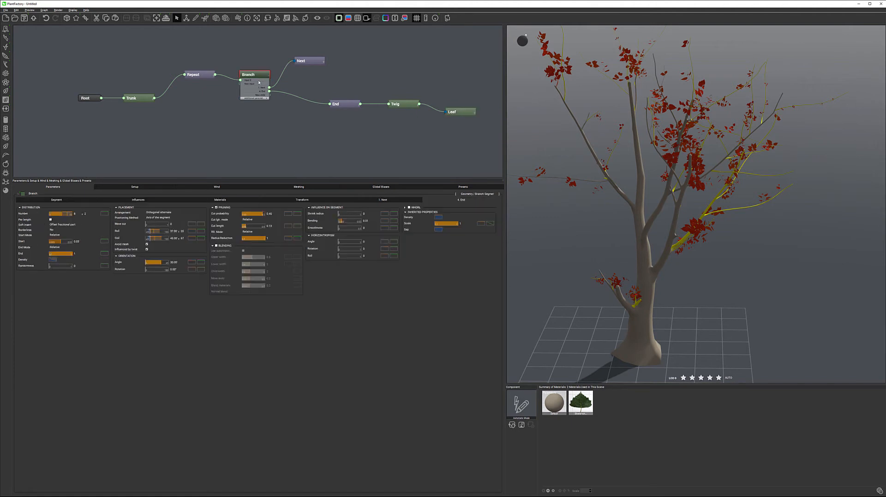
left_click(164, 200)
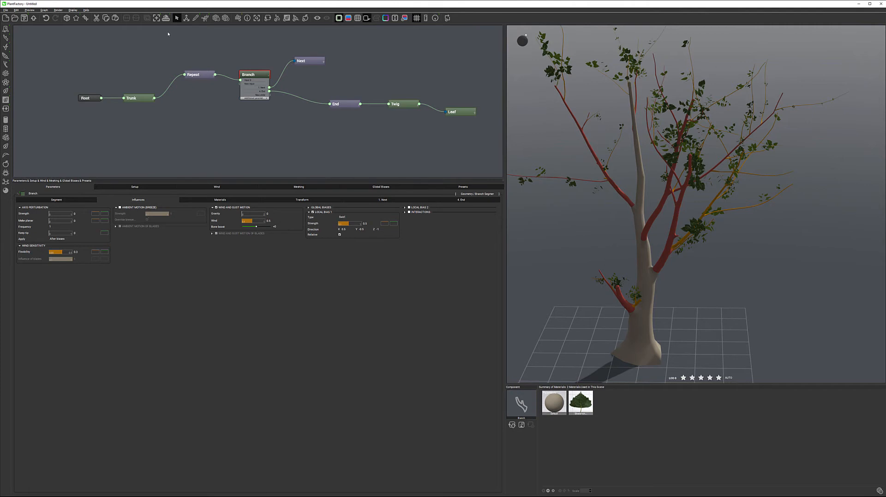
left_click(237, 17)
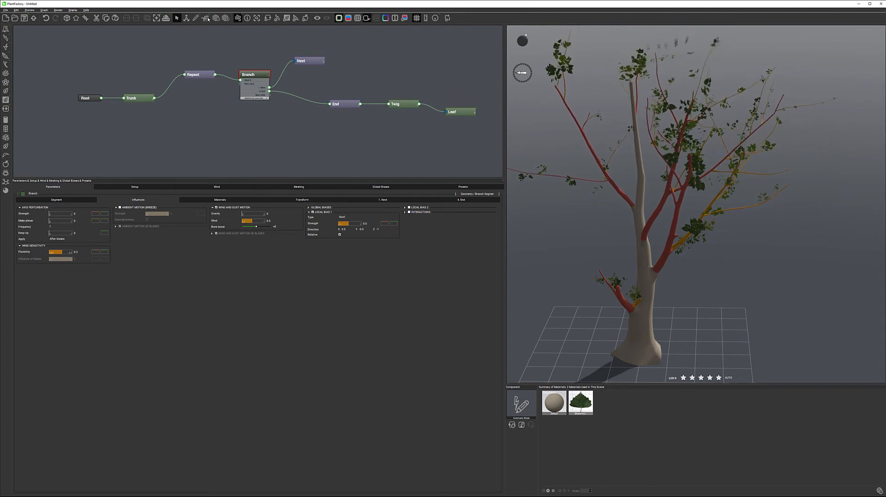
left_click(237, 17)
left_click(457, 118)
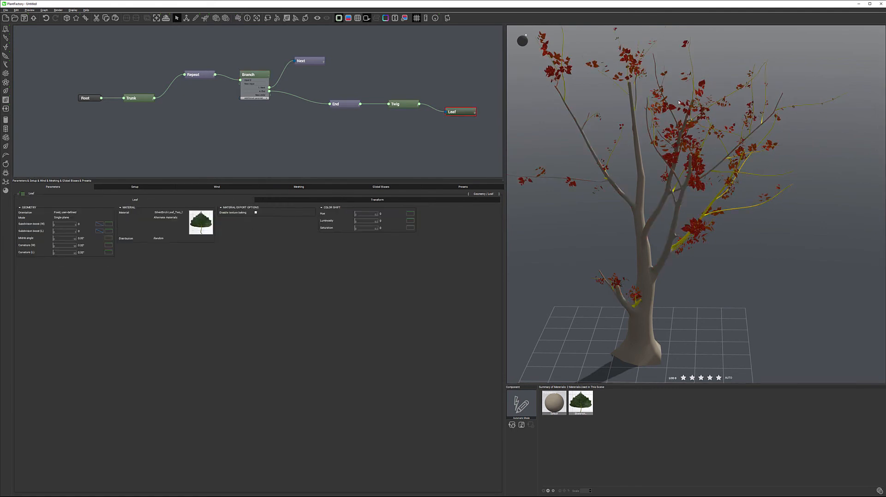
mouse_move(197, 222)
Assign the Birch_Bark material from the bark collection to the Trunk node's segment body.
left_click(138, 97)
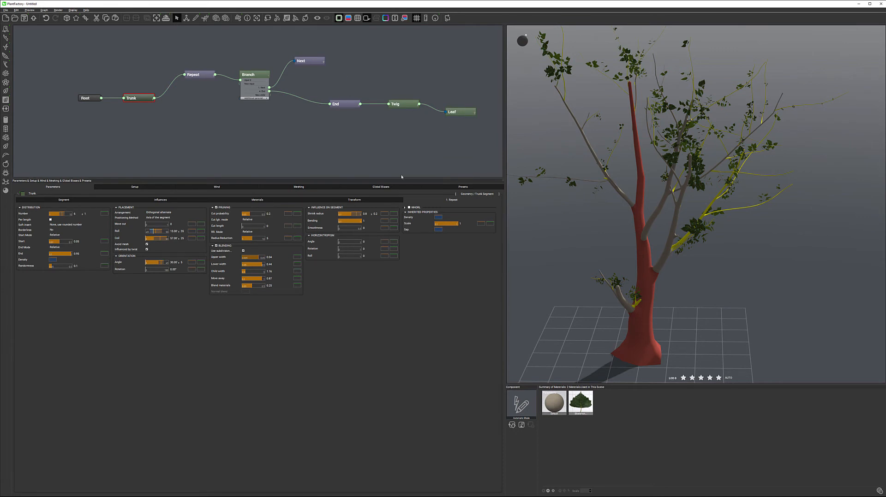
left_click(231, 200)
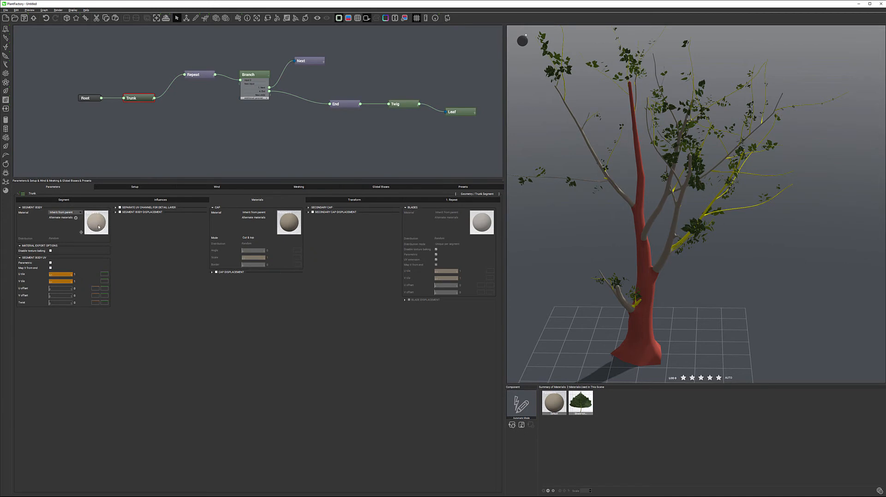
left_click(81, 233)
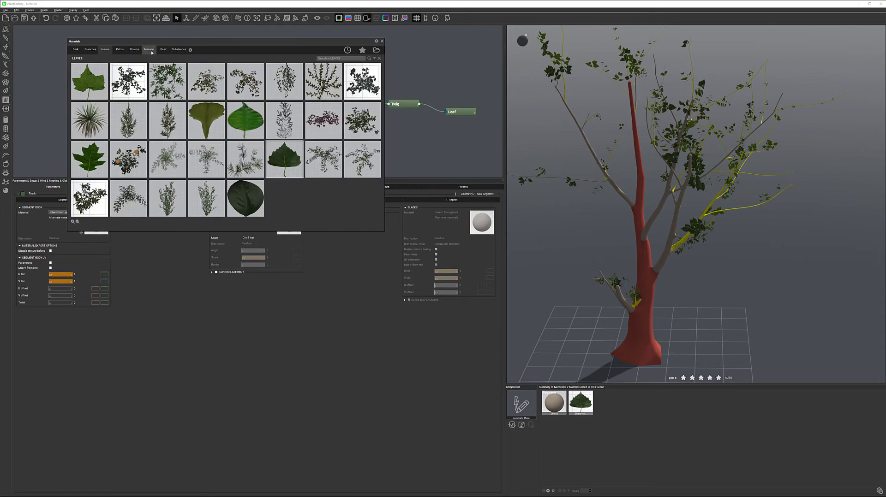
left_click(77, 51)
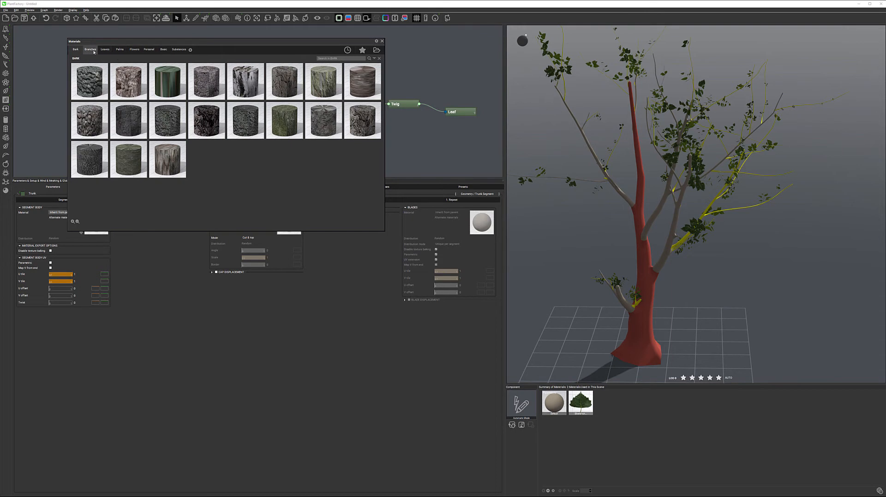
left_click(90, 49)
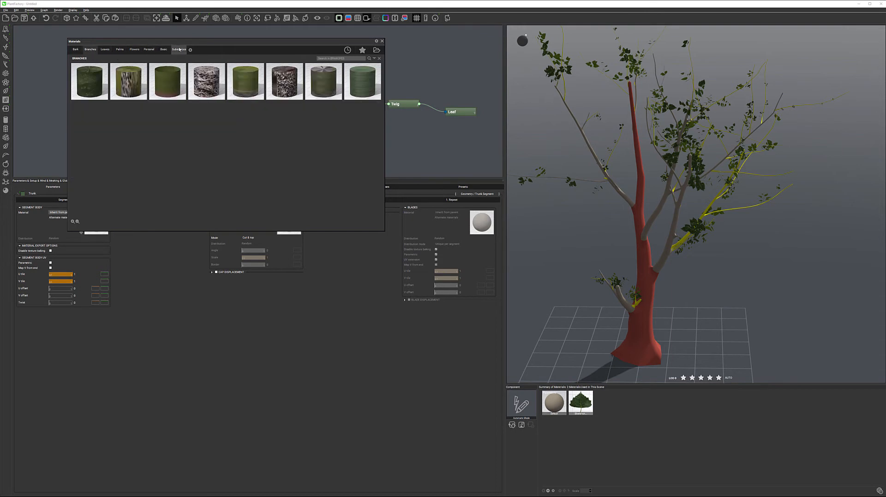
left_click(75, 49)
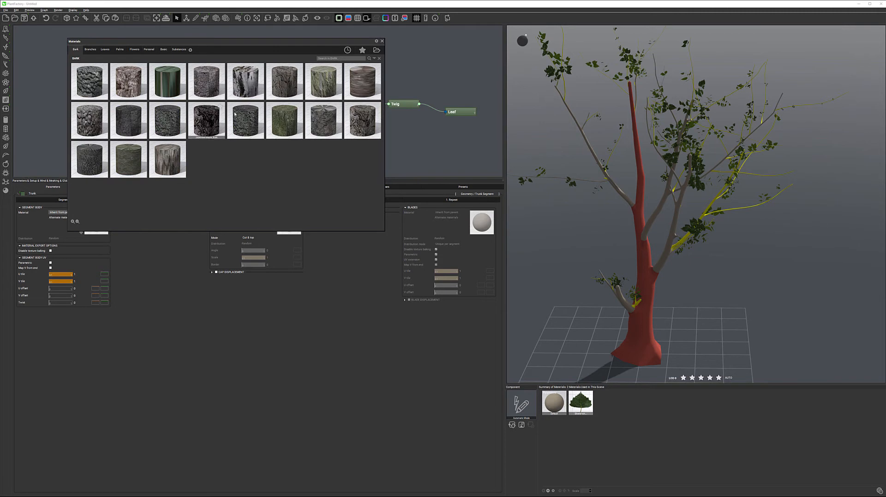
double_click(353, 126)
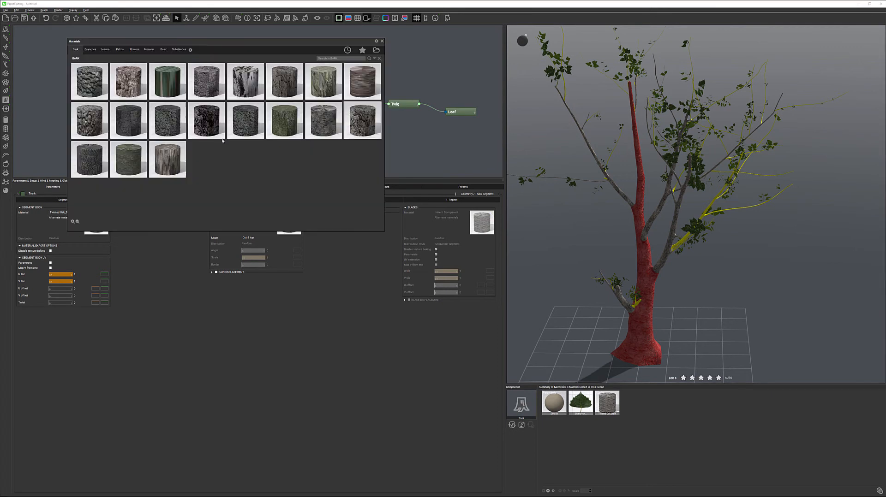
double_click(242, 83)
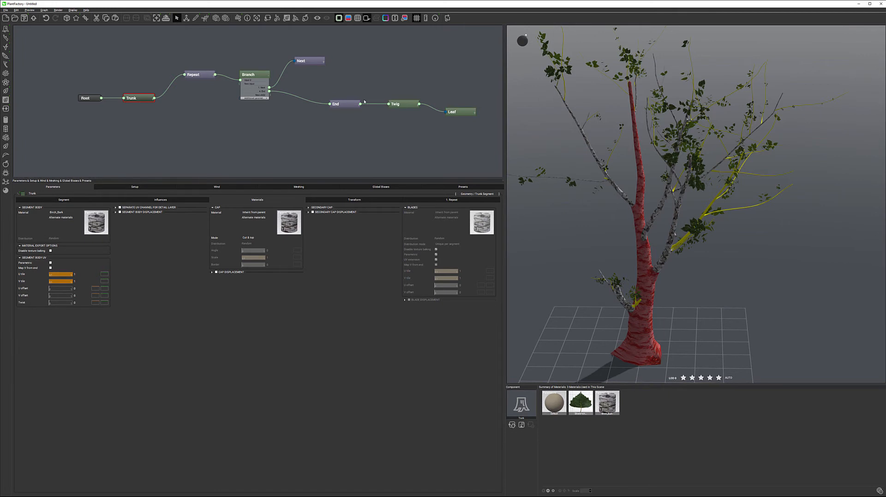
Assign the Japanese Maple_Bark material from the bark collection to the Twig node's segment body.
left_click(397, 104)
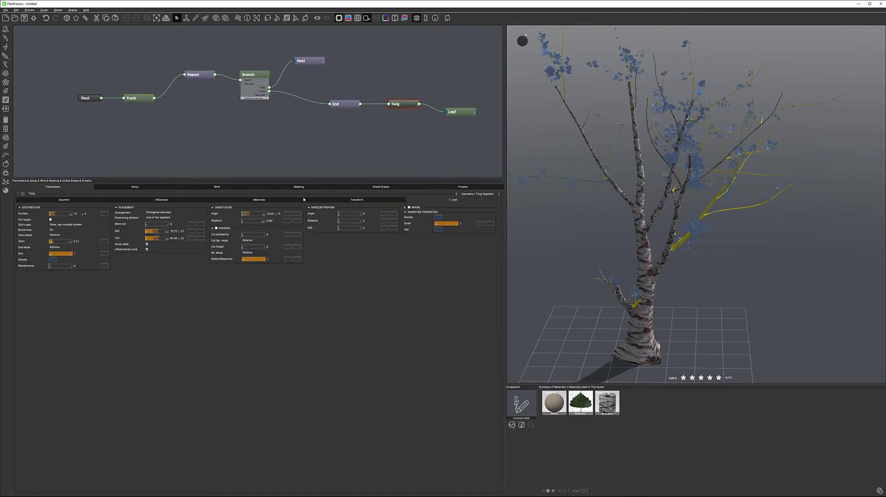
left_click(282, 201)
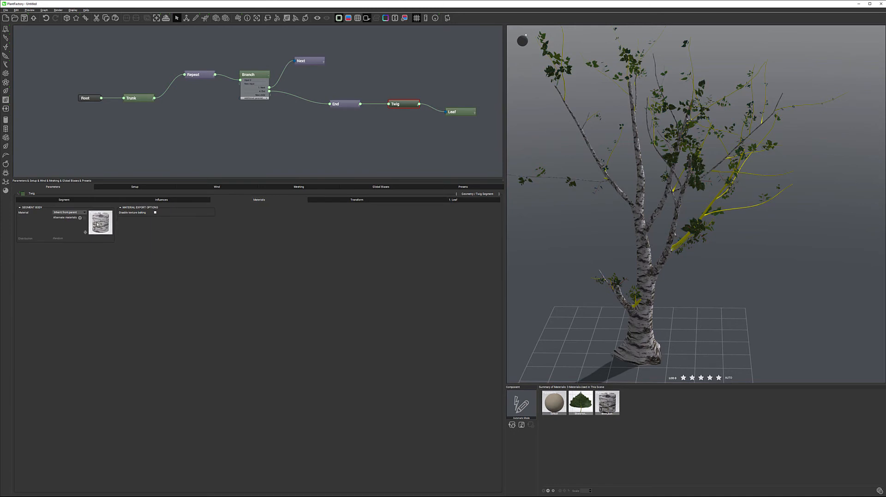
left_click(85, 233)
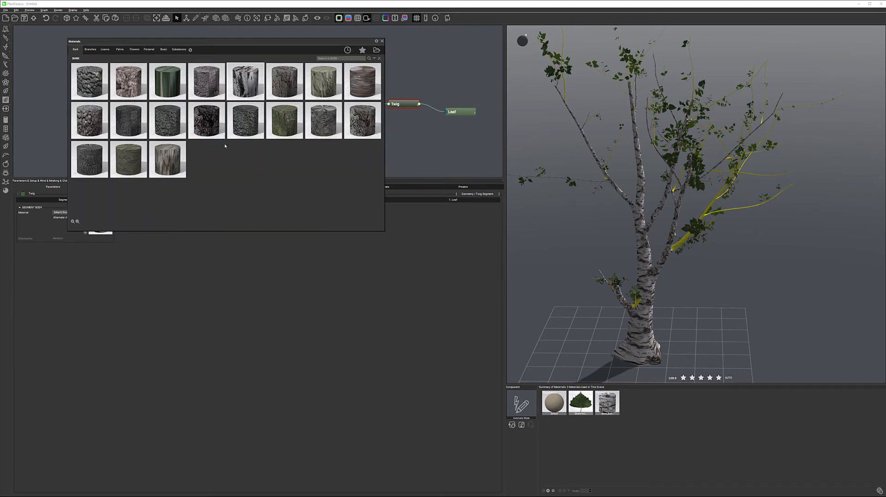
left_click(89, 49)
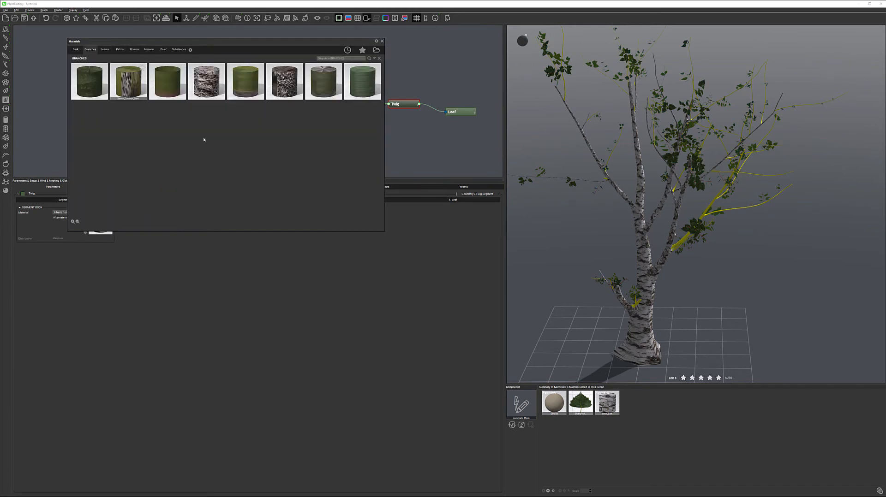
mouse_move(202, 84)
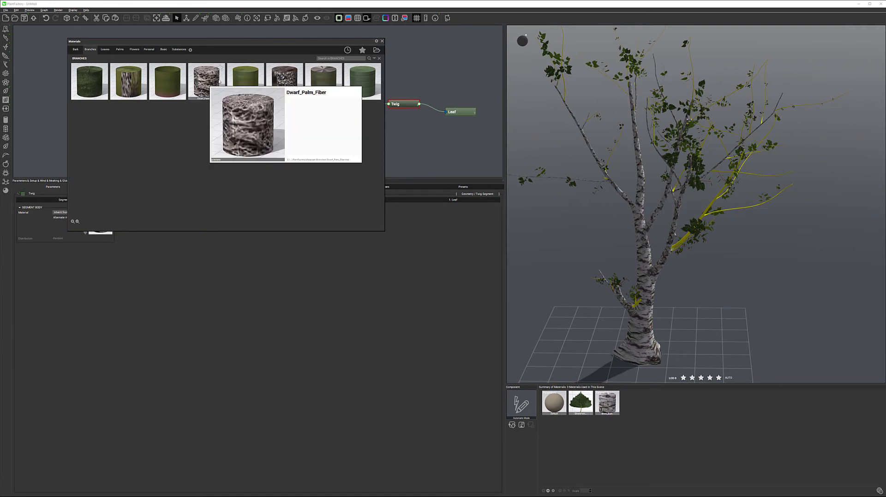
left_click(75, 49)
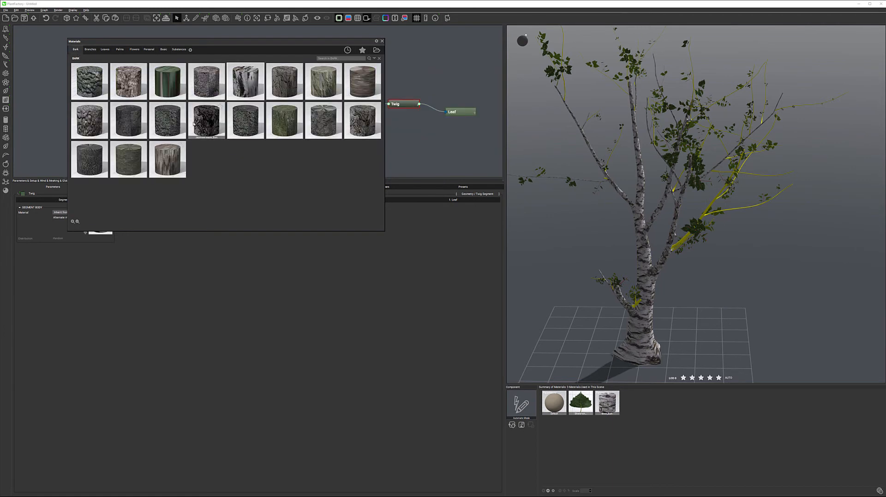
double_click(200, 118)
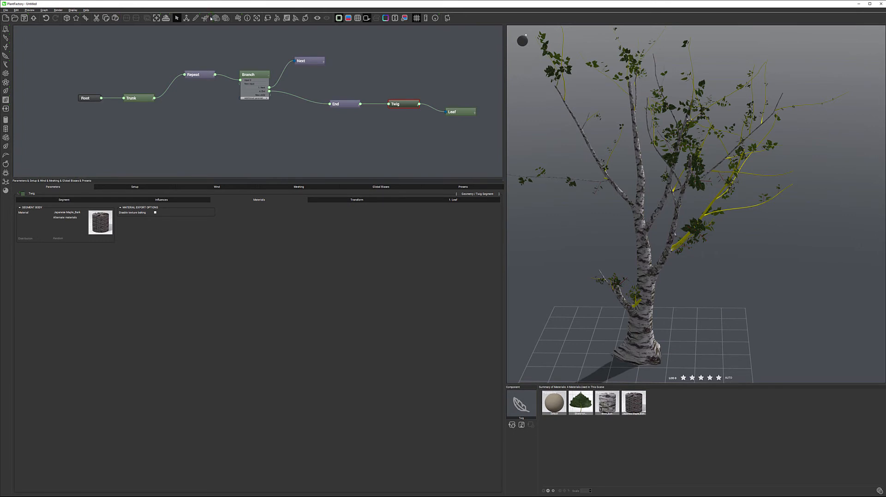
Render the textured tree and accept the post render options with natural film response.
key("F9")
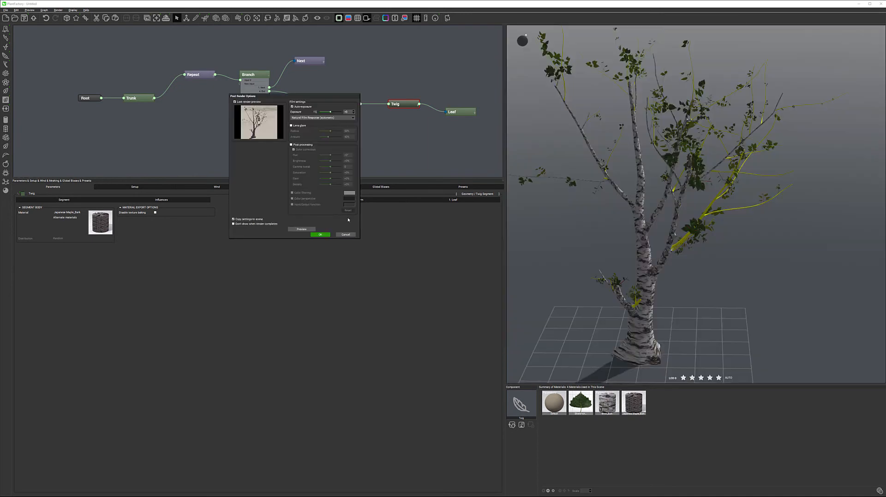
left_click(326, 235)
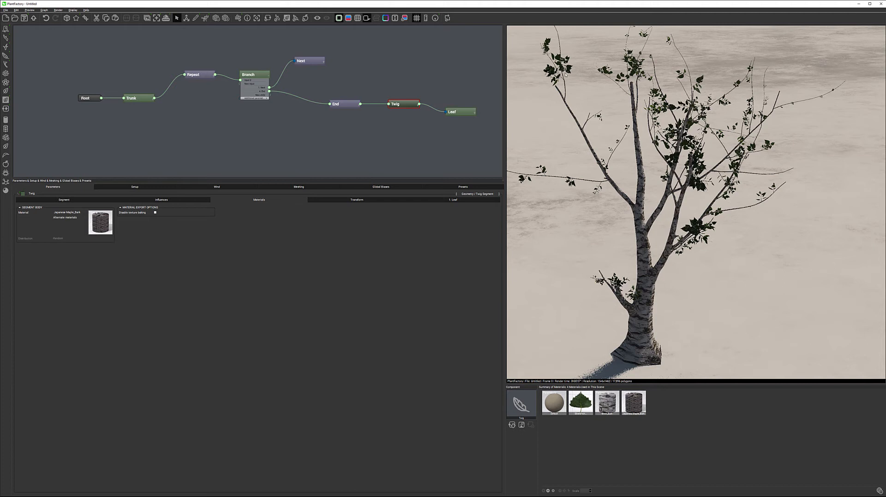
Reset the filter on the Leaf node's global scale to its default.
left_click(459, 111)
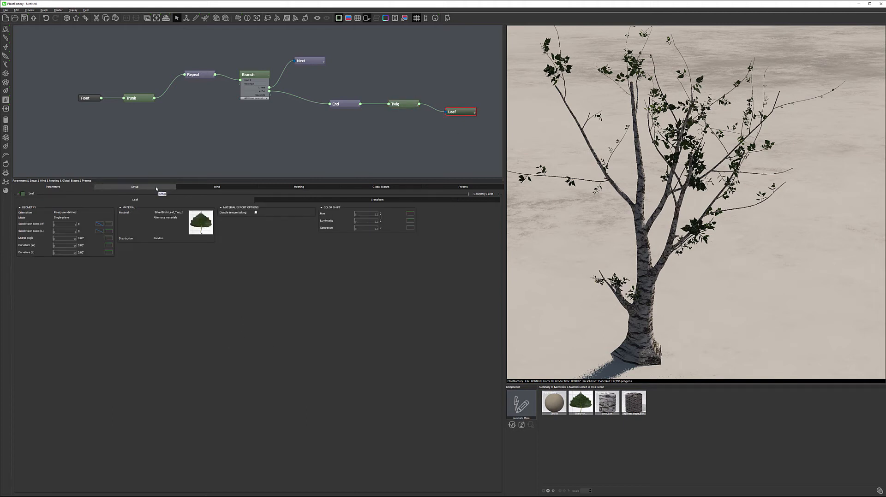
left_click(312, 198)
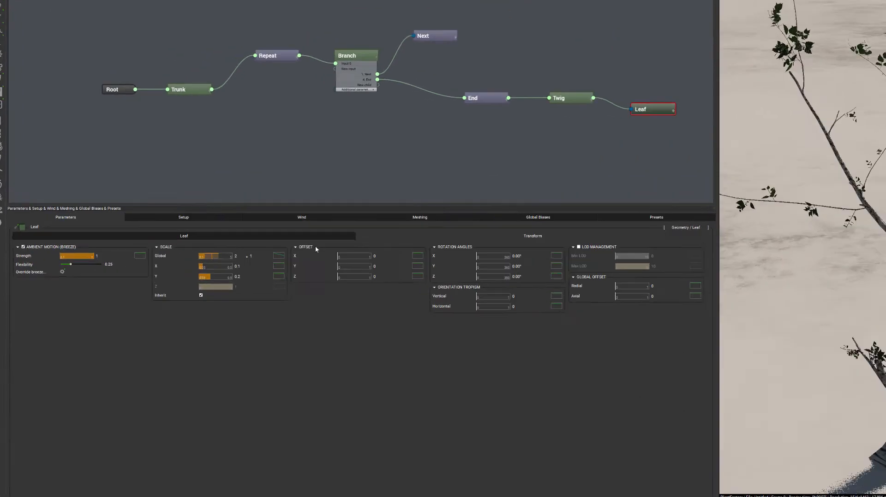
right_click(361, 301)
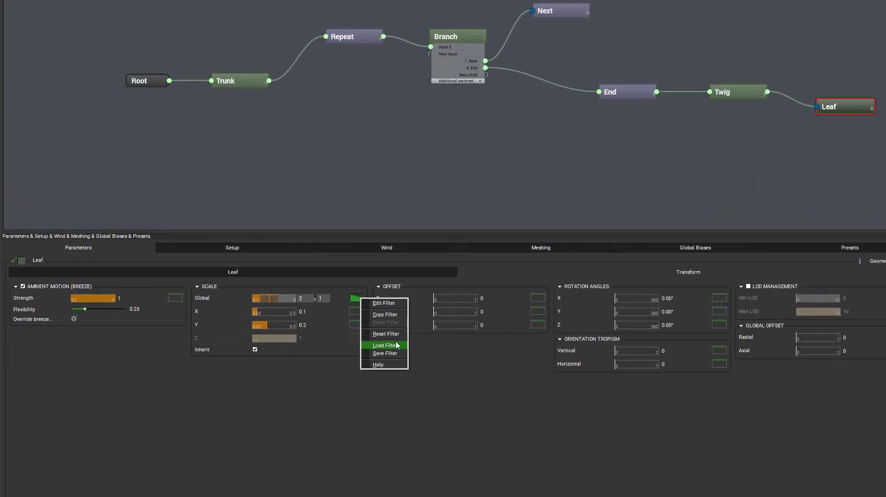
left_click(382, 334)
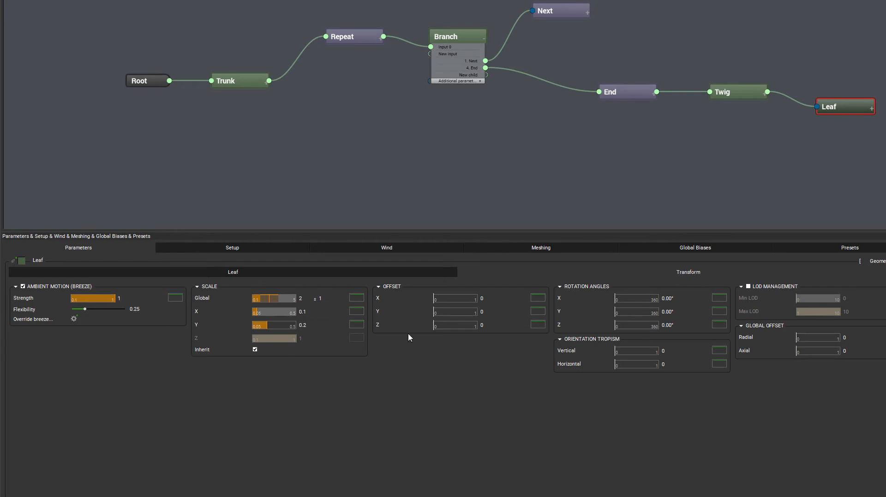
Set the Twig node's segment length to 1 with a variation of 0.4 and raise its inherit ratio to about 68.75%.
left_click(740, 93)
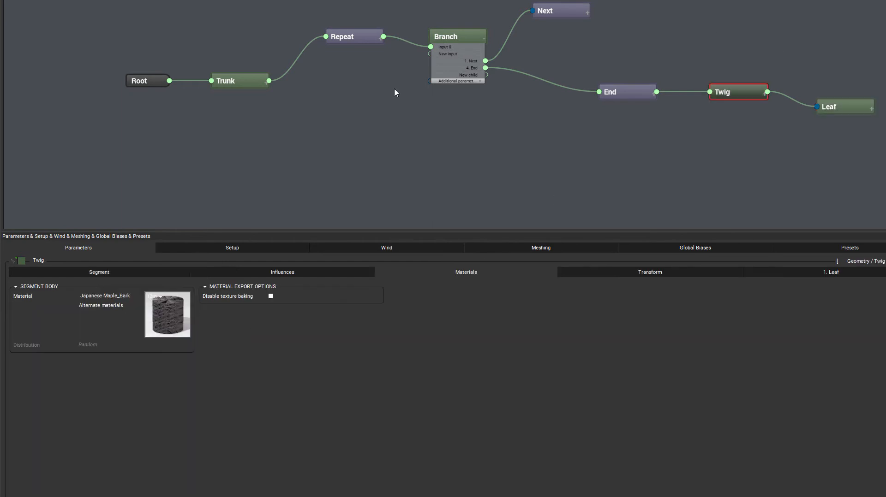
left_click(105, 273)
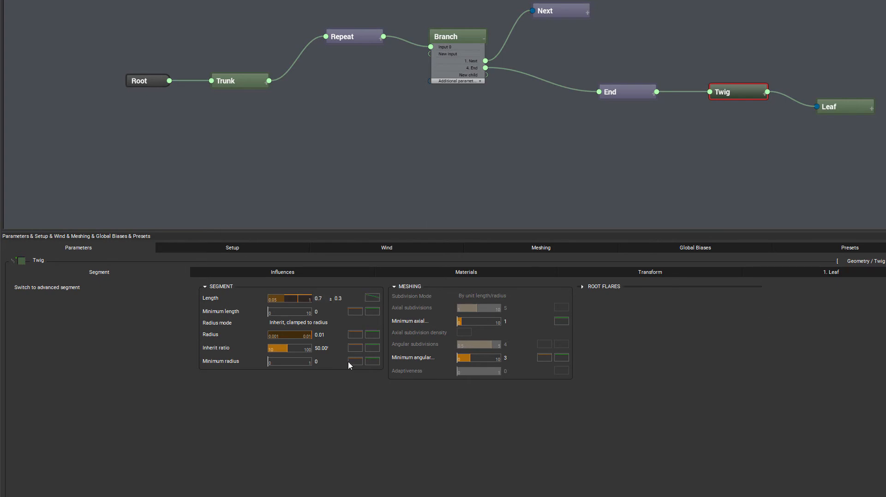
left_click(325, 299)
type("1")
key("Tab")
type("0.4")
key("Return")
left_click_drag(284, 349, 296, 345)
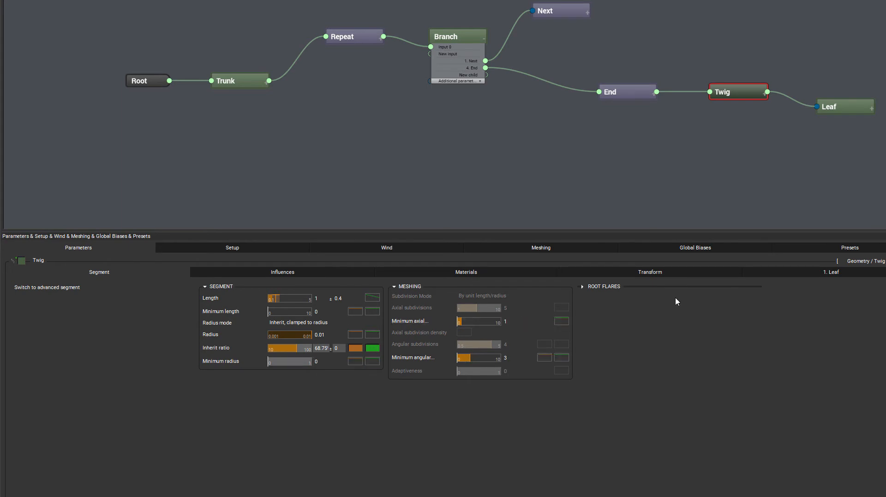
Review the Twig node's influences and materials, the End node, and the Branch node's influence and segment settings.
left_click(277, 276)
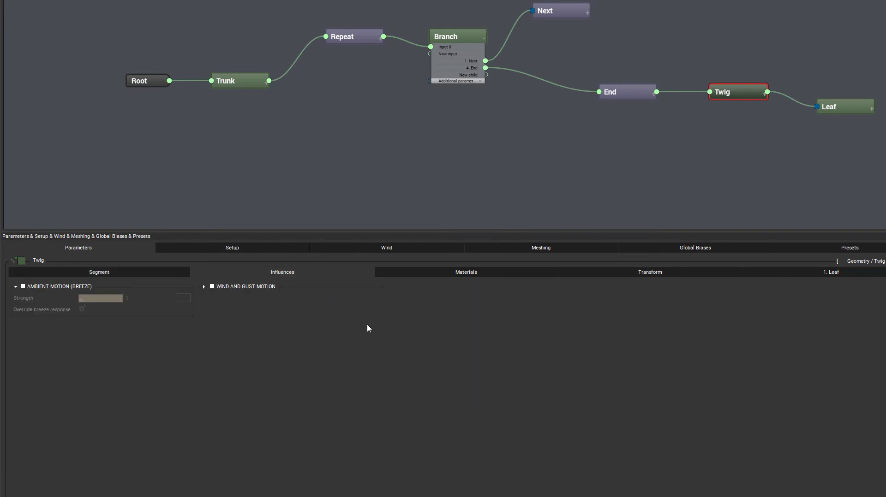
left_click(462, 276)
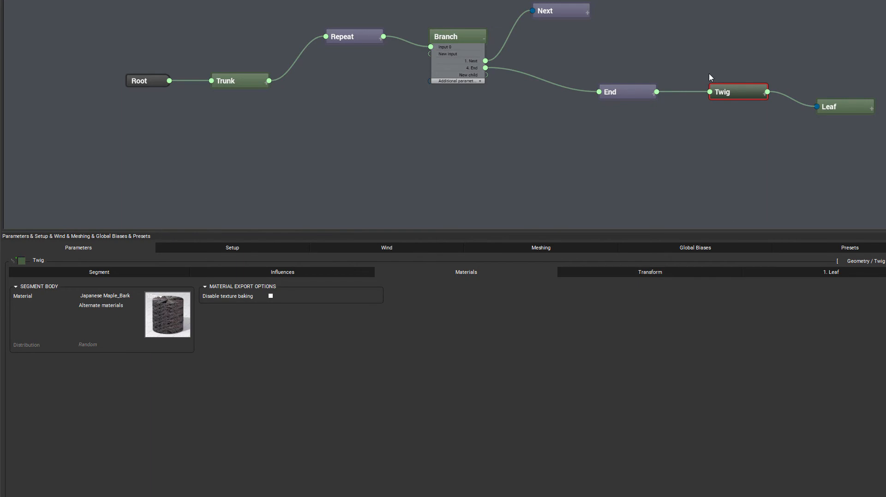
left_click(636, 92)
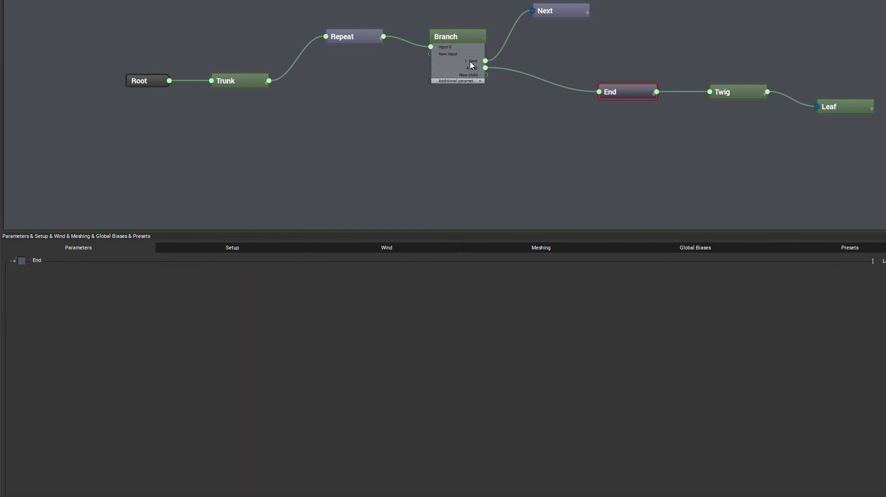
left_click(446, 36)
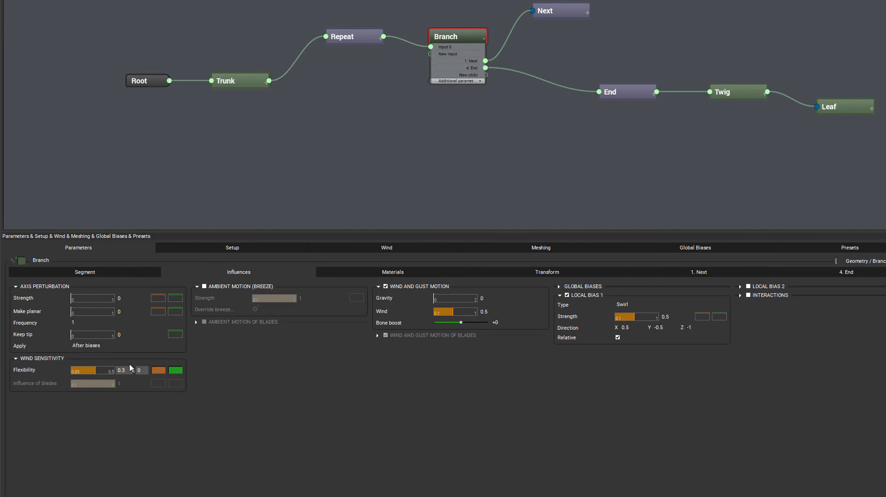
left_click(85, 273)
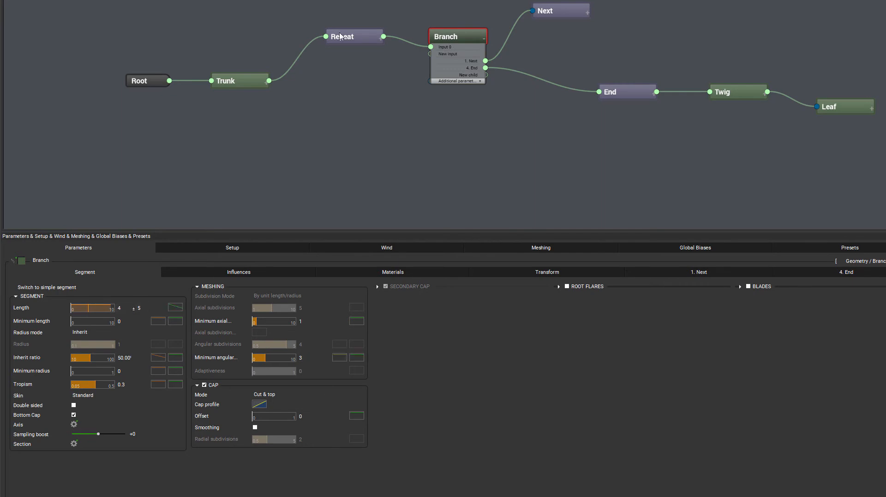
left_click(359, 39)
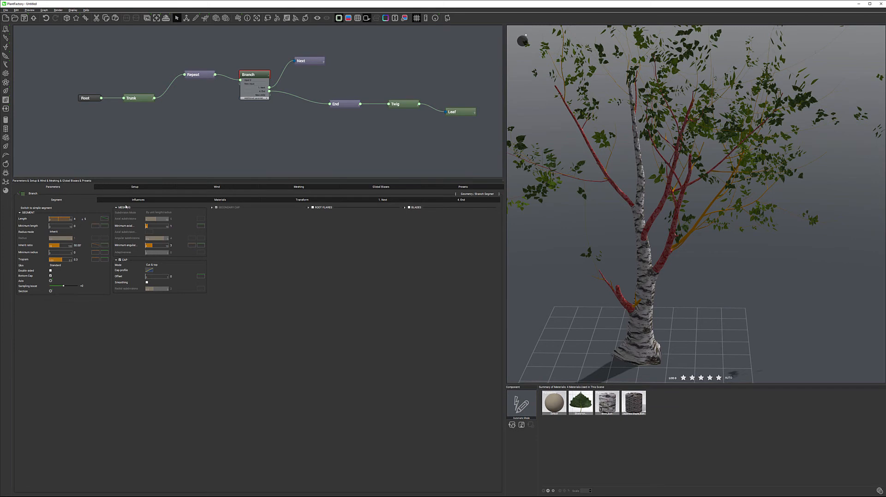
Increase the tropism of the Branch node's segment.
left_click(153, 200)
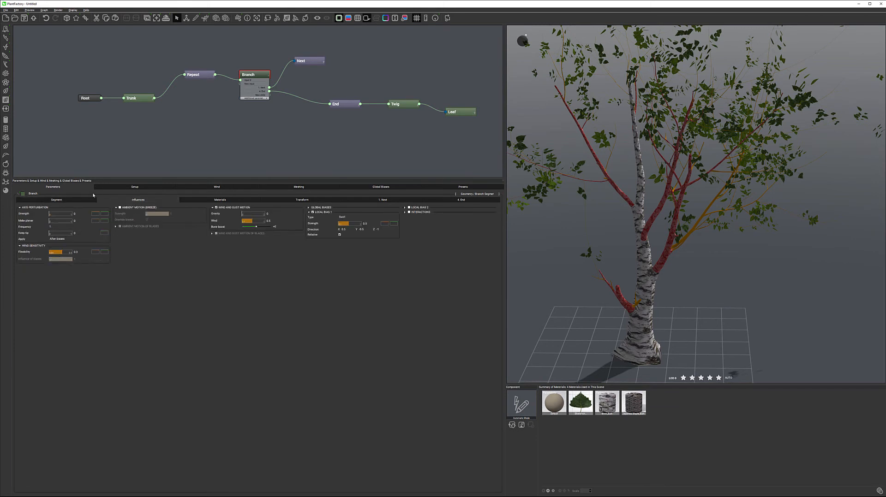
left_click(73, 200)
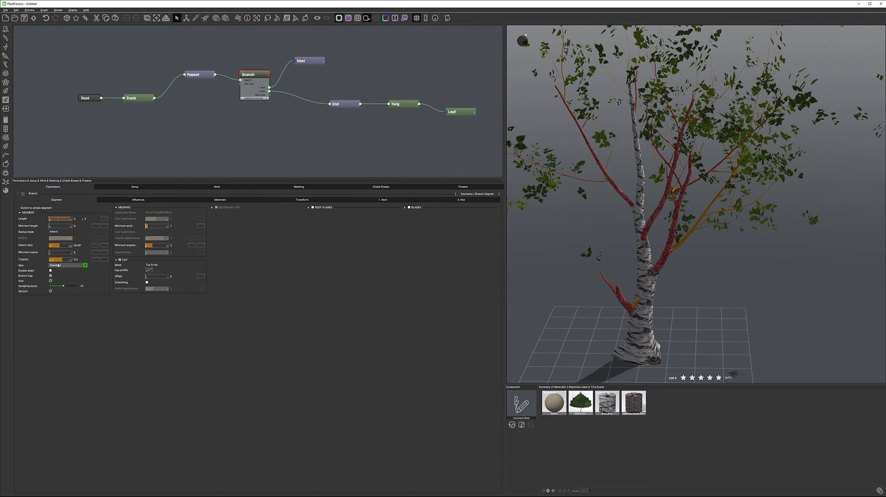
left_click_drag(65, 257, 68, 260)
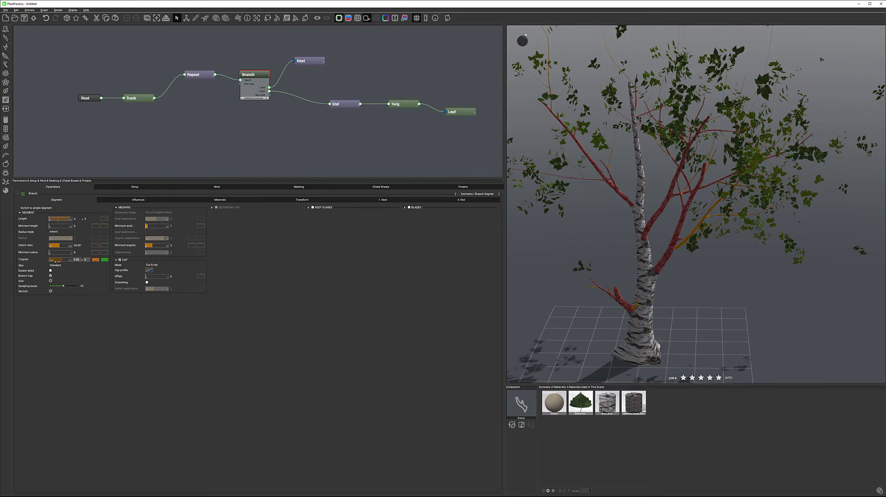
left_click_drag(67, 259, 69, 259)
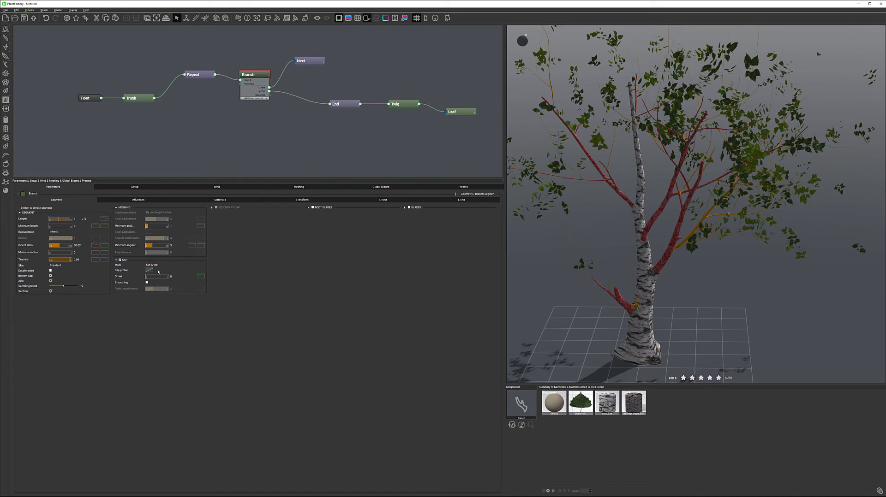
Try a strength of 0.7 for the Branch node's Local Bias 1 swirl and settle on 0.4.
left_click(160, 200)
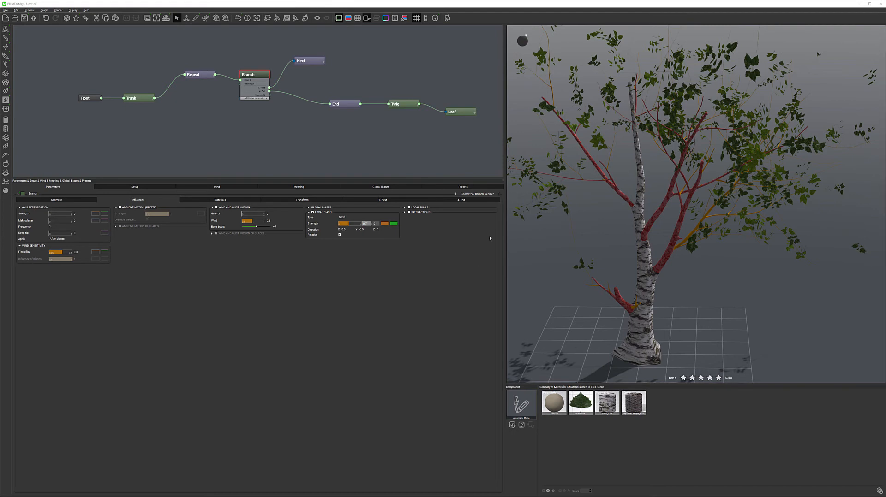
left_click(459, 268)
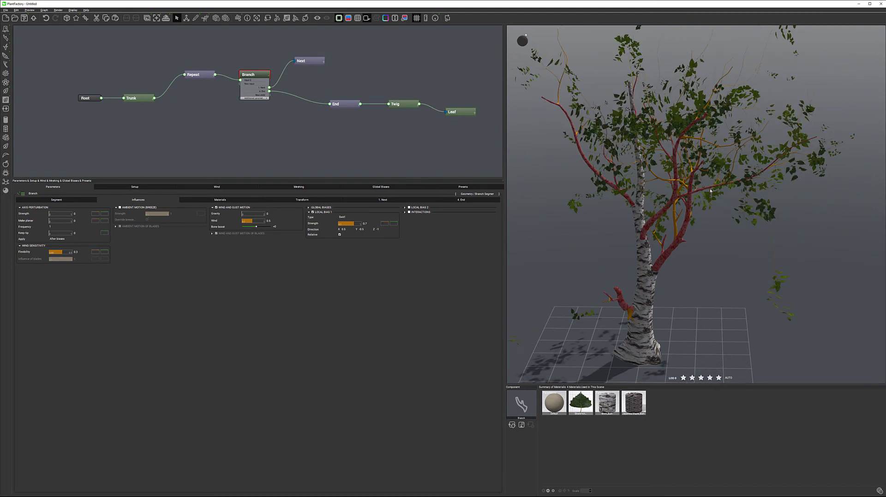
left_click_drag(682, 257, 728, 242)
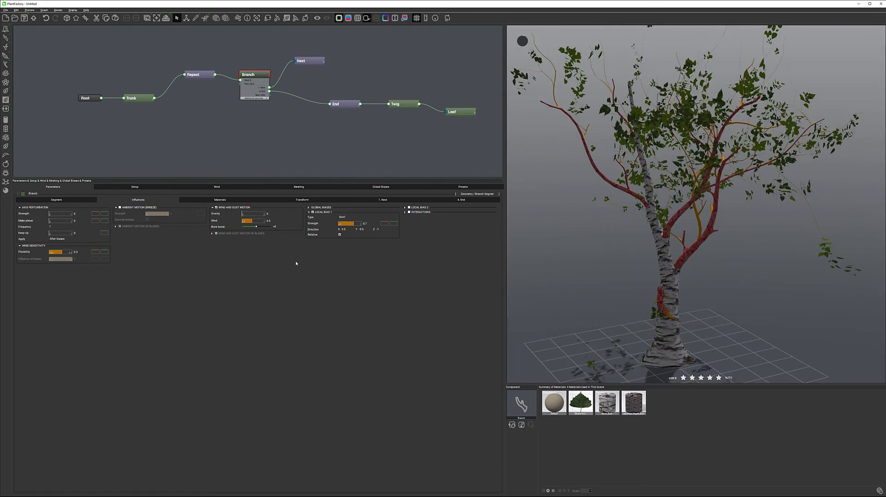
left_click(368, 224)
key("Return")
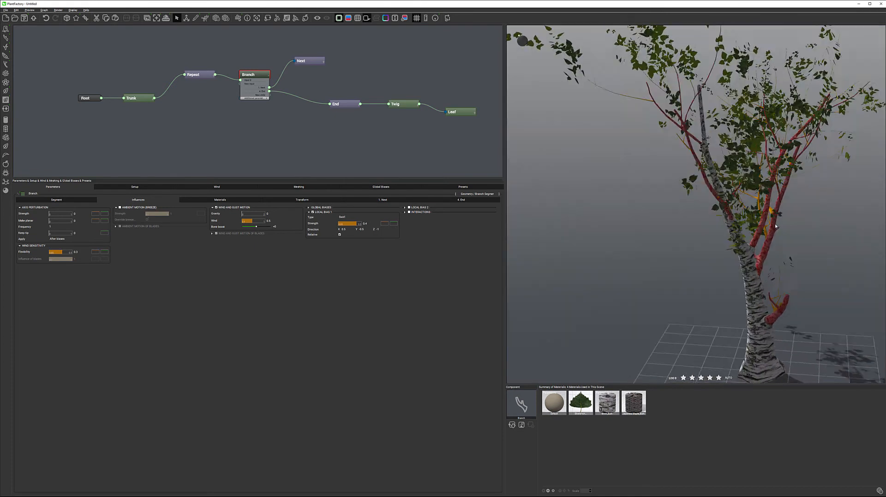
mouse_move(744, 226)
right_mouse_down()
mouse_move(693, 235)
mouse_move(696, 226)
mouse_move(735, 239)
right_mouse_up()
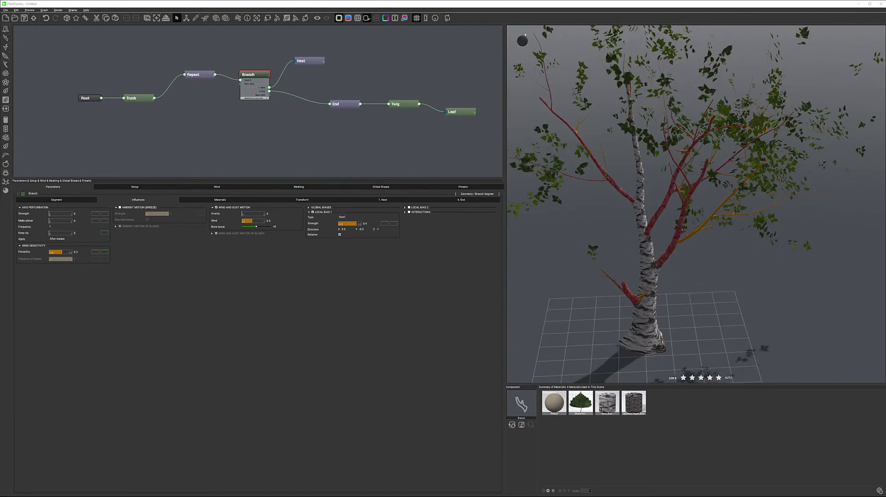
Try a wind flexibility of 0.2 on the Branch node with a wind preview, and check the Twig node's influences.
left_click(76, 252)
type("0.2")
key("Return")
left_click(238, 19)
left_click(397, 104)
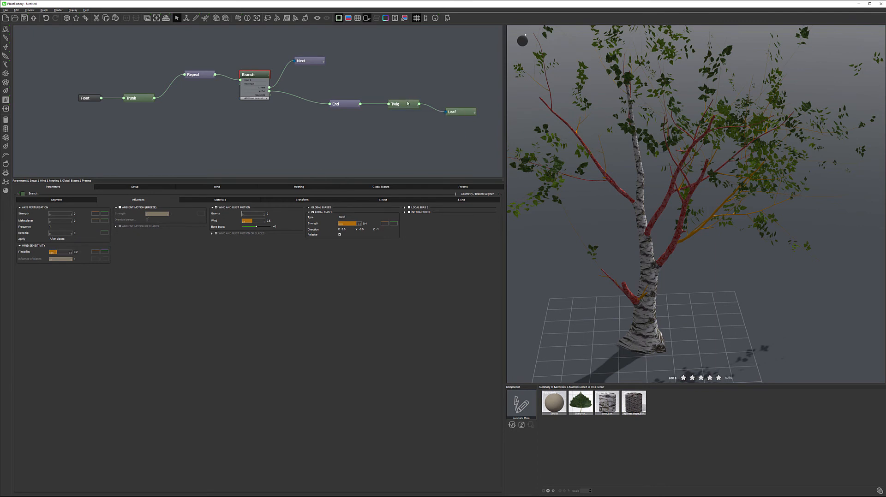
left_click(155, 200)
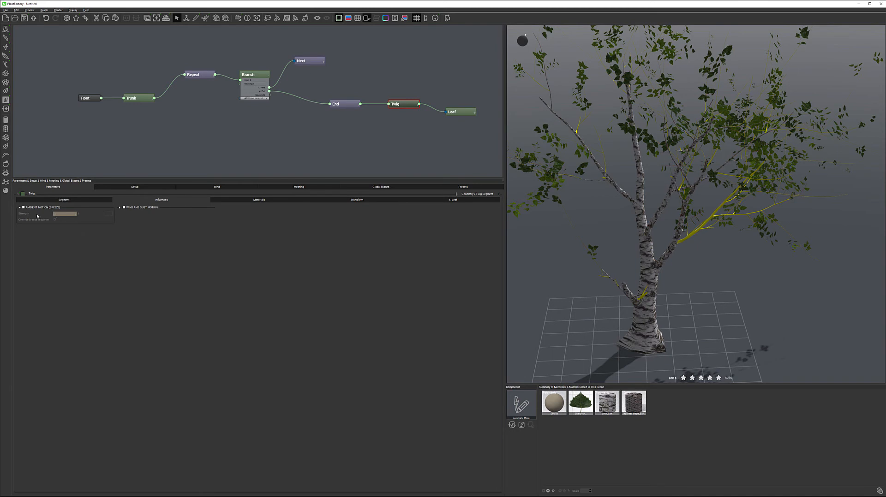
Try a wind flexibility of 1 on the Branch node, replace it with 0.05 and turn on the wind preview.
left_click(252, 74)
left_click(76, 252)
type("1")
key("Return")
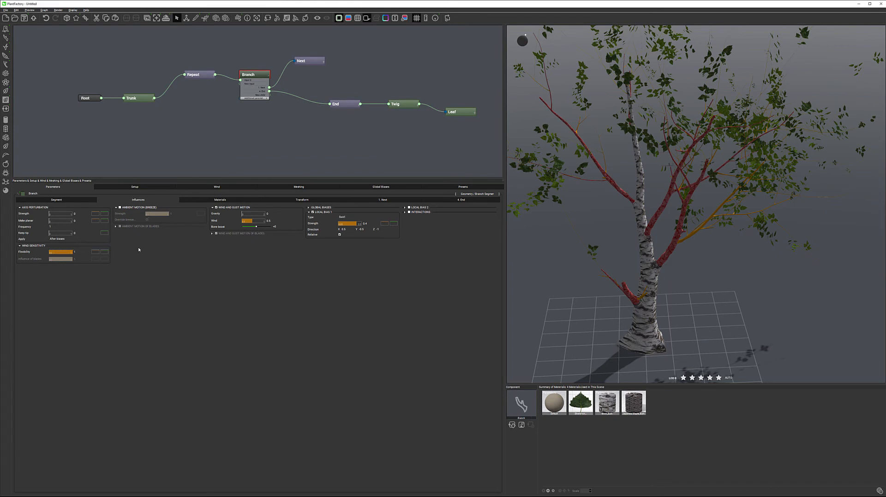
type("0")
key("Return")
left_click(237, 20)
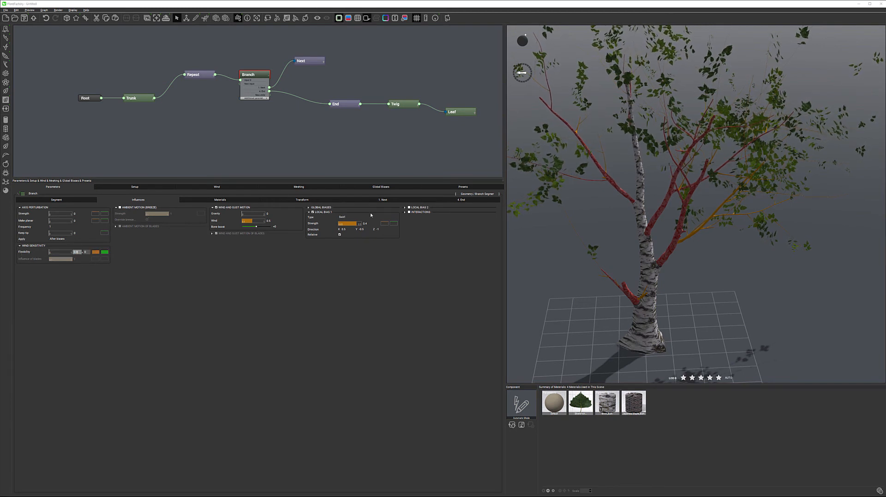
left_click(253, 308)
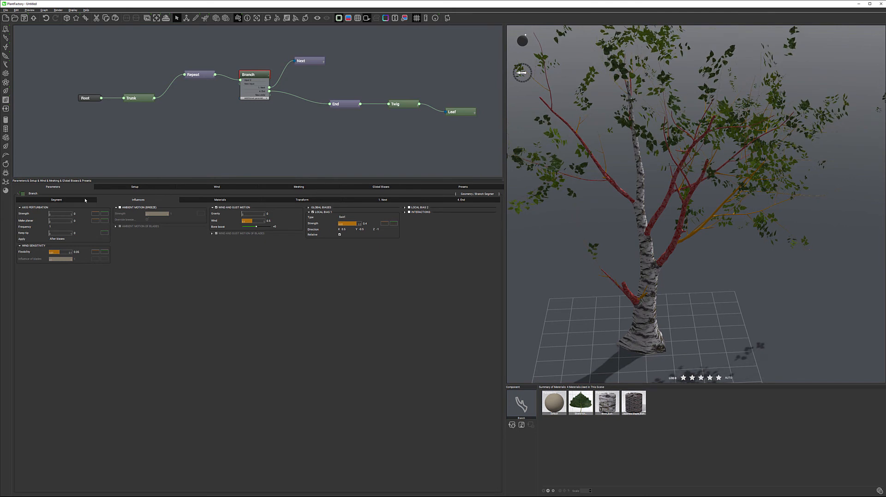
Set the Branch node's segment length to 2 with a variation of 3 and inspect the tree.
left_click(56, 199)
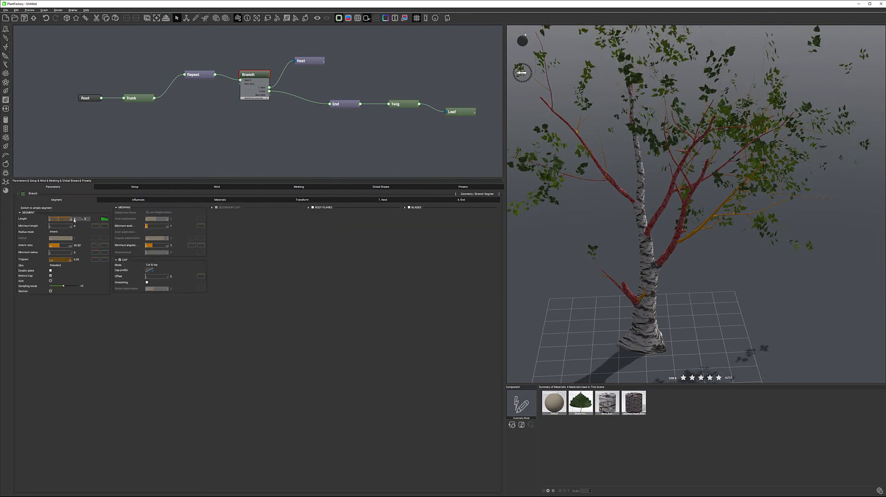
left_click(104, 219)
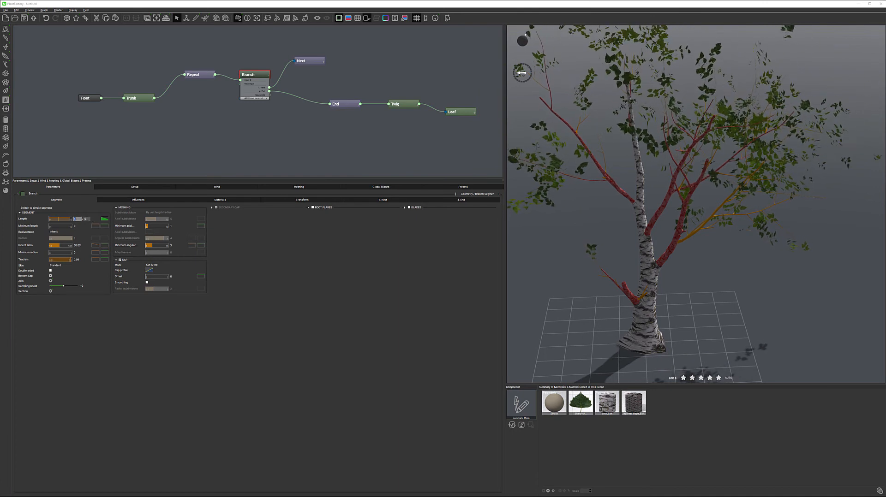
type("2")
key("Tab")
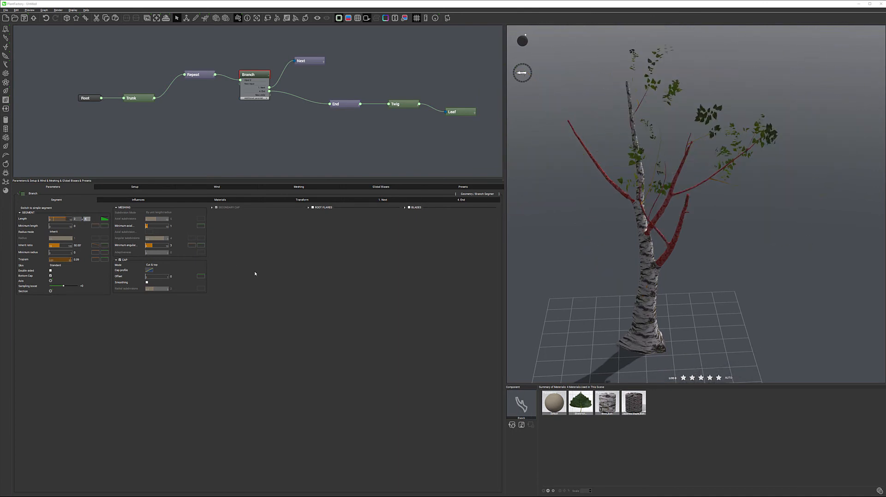
type("3")
key("Return")
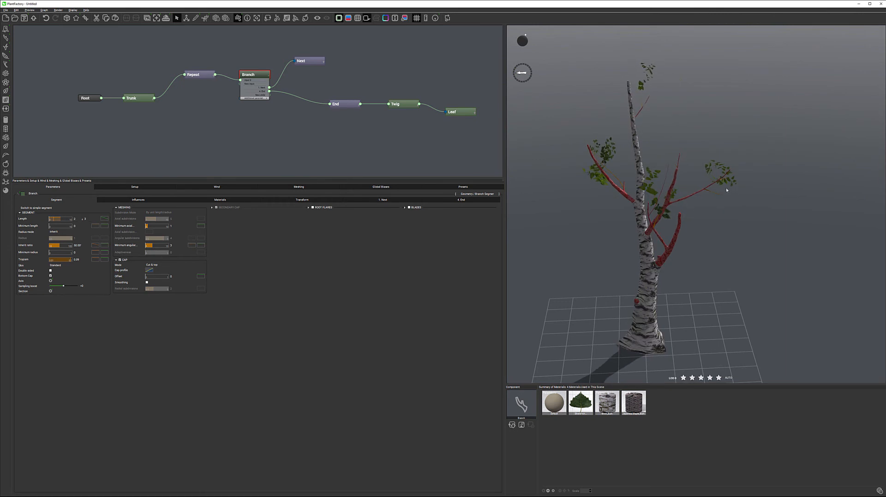
right_click_drag(730, 180, 627, 213)
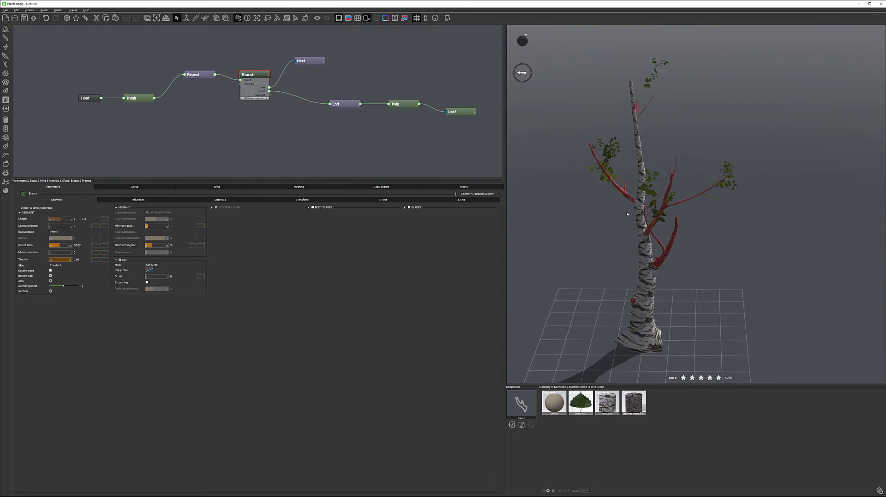
Try a segment length of 3 on the Branch node and inspect the tree from another angle.
left_click(75, 219)
type("3")
key("Return")
right_click_drag(581, 224, 599, 219)
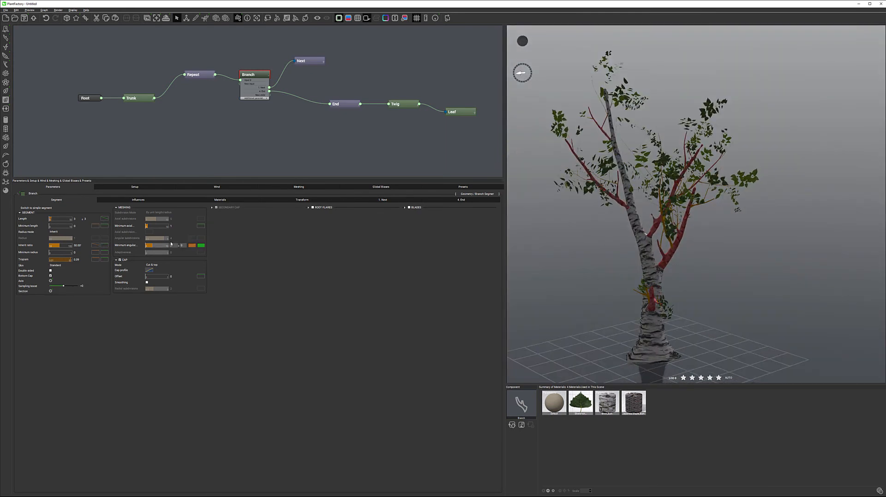
Set the Branch node's segment length to 4.
double_click(76, 219)
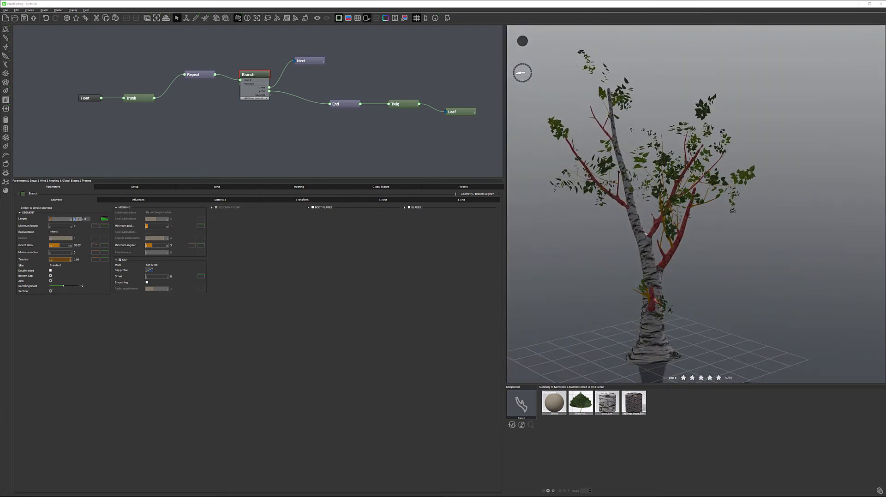
type("4")
key("Return")
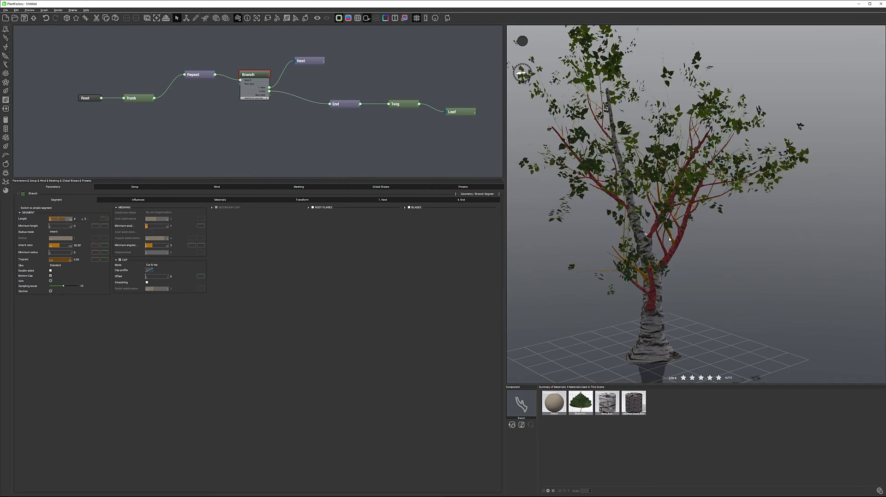
Check the Twig and Branch nodes' influences and set the Repeat node's iteration variation to 2.
right_click_drag(715, 210, 713, 262)
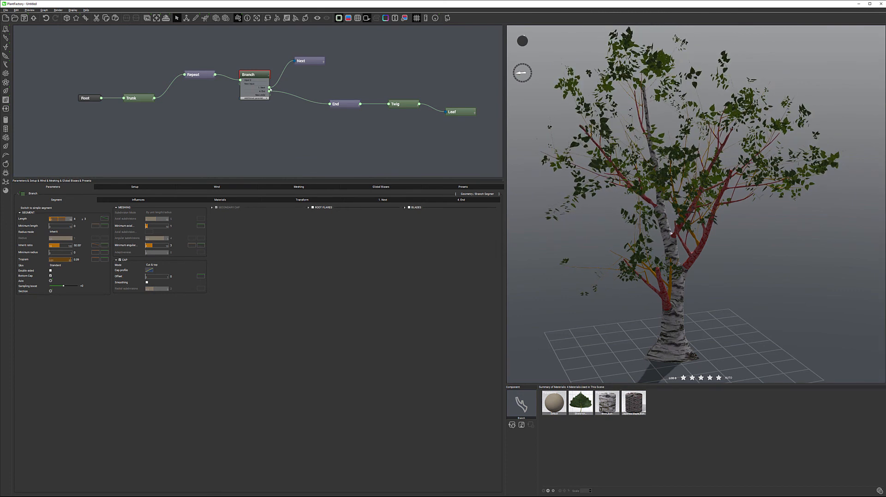
left_click(397, 103)
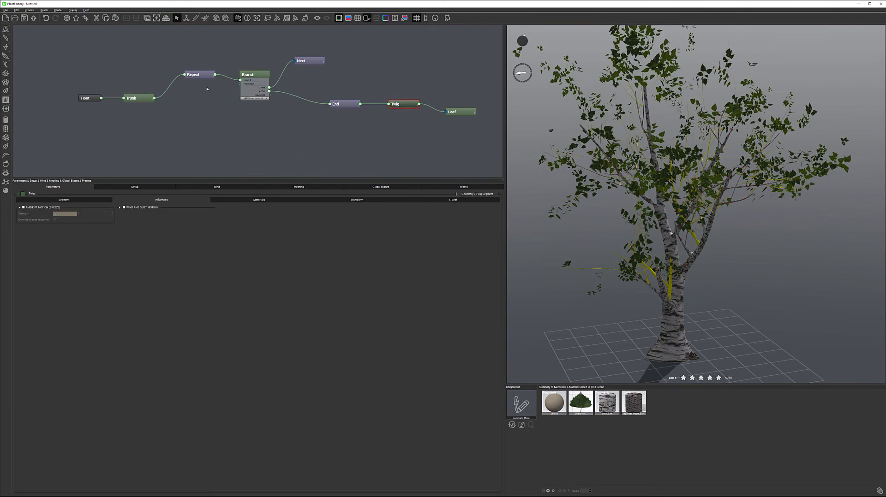
left_click(254, 75)
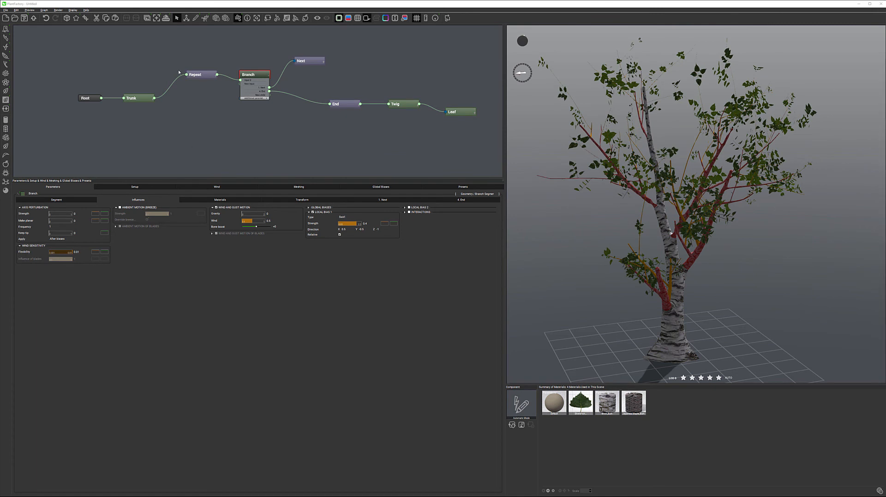
left_click(195, 75)
left_click(92, 202)
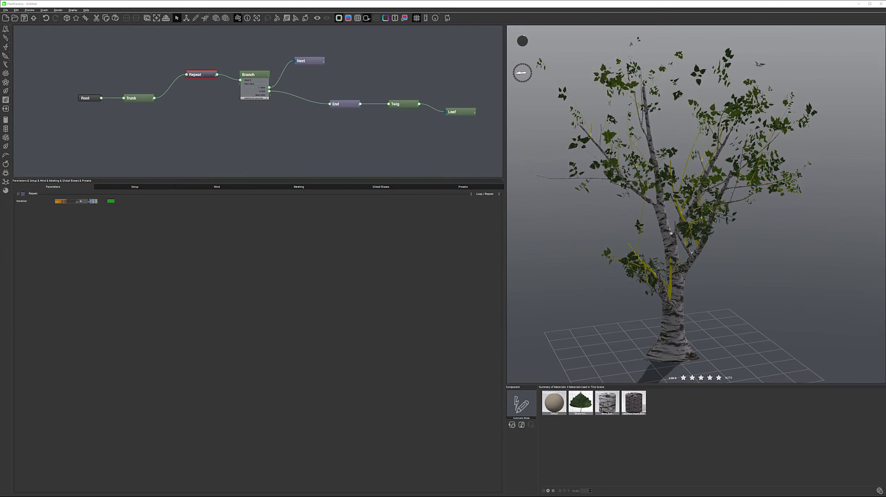
type("2")
key("Return")
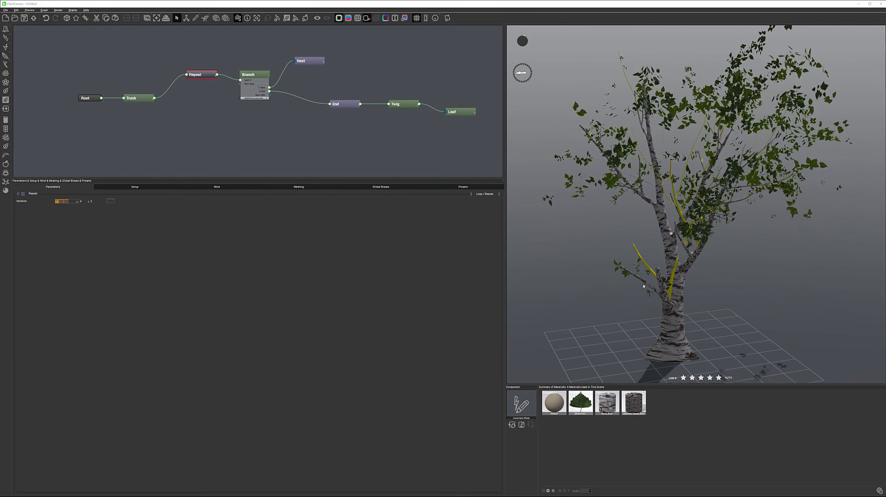
Move the Repeat, Branch, Next, End, Twig and Leaf nodes up together to free space below them in the graph.
left_click(601, 262)
right_click_drag(624, 278, 642, 258)
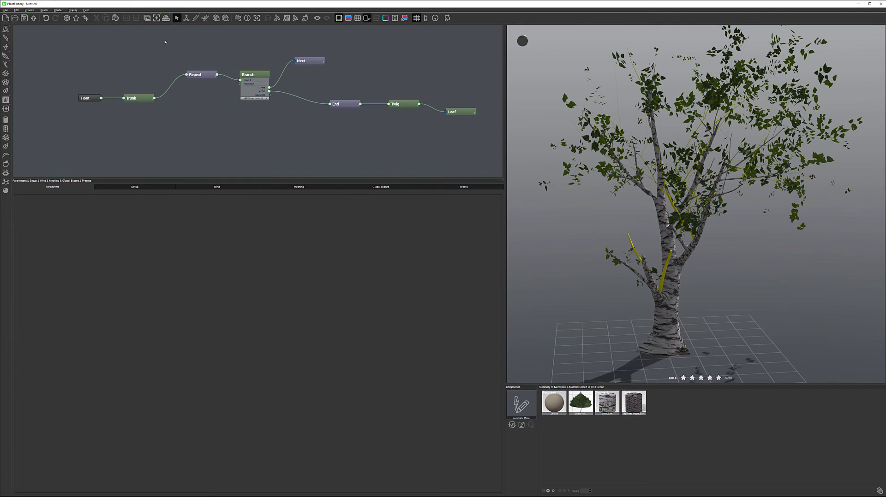
left_click_drag(177, 51, 459, 91)
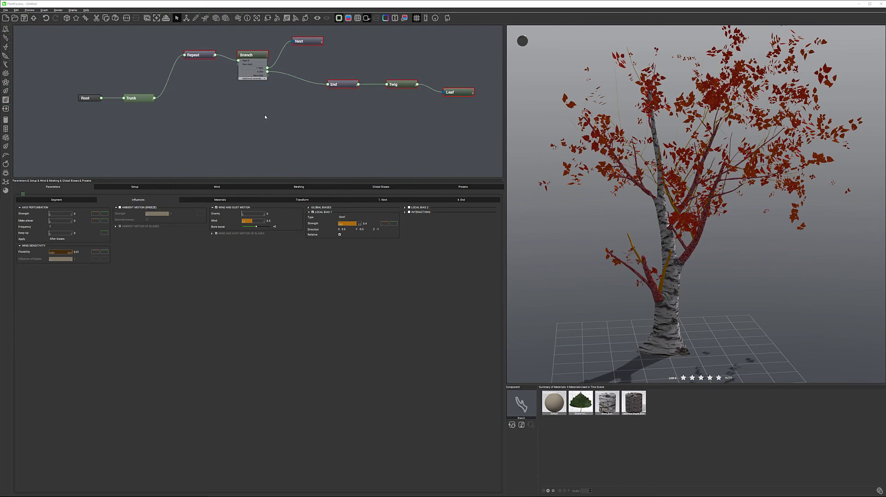
left_click(185, 65)
right_click(322, 113)
left_click(242, 122)
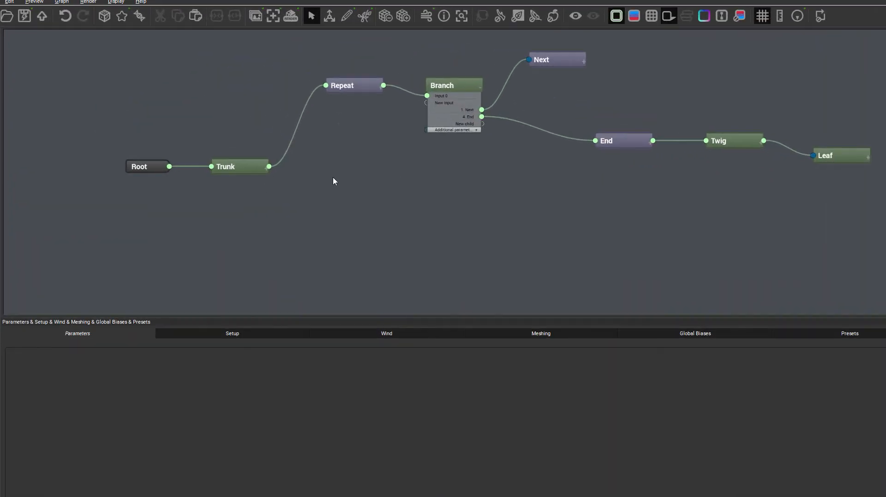
Add a new Branch Segment node and place it in the free space beside the Trunk node, below Repeat.
right_click(188, 103)
mouse_move(364, 187)
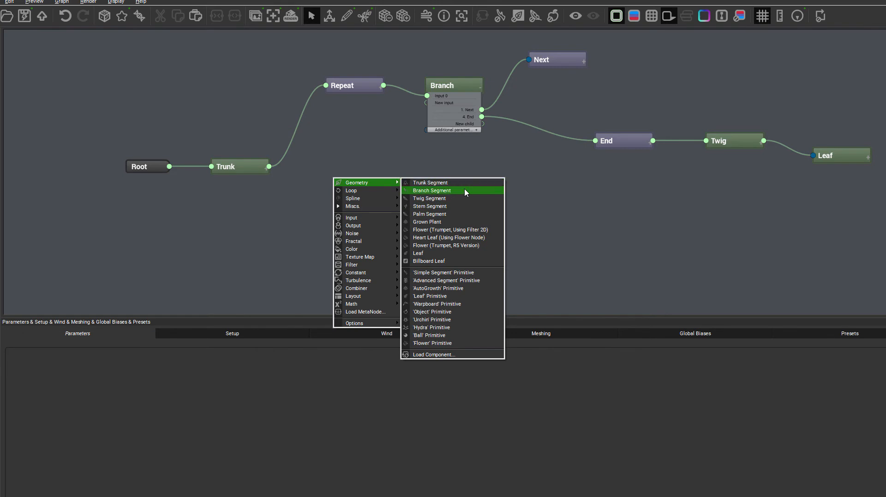
left_click(466, 191)
left_click(364, 163)
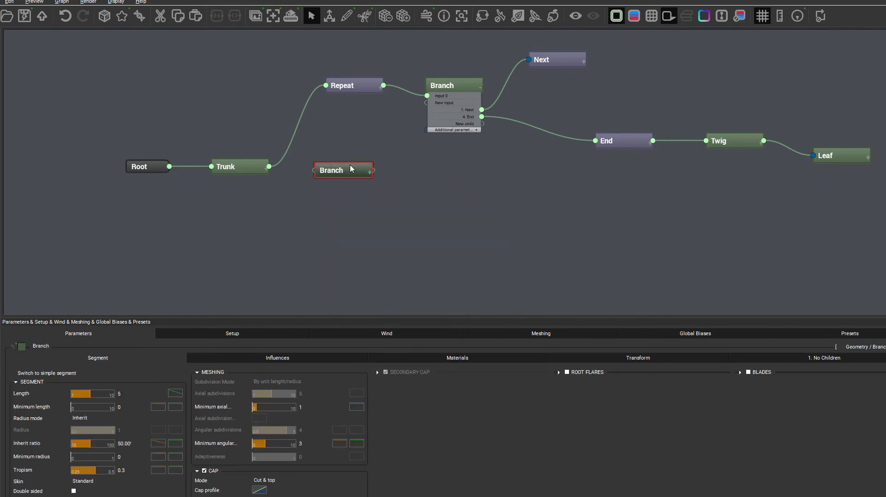
left_click_drag(350, 163, 372, 178)
Connect the new Branch node to the Trunk node as an additional child and place it slightly lower.
left_click(268, 173)
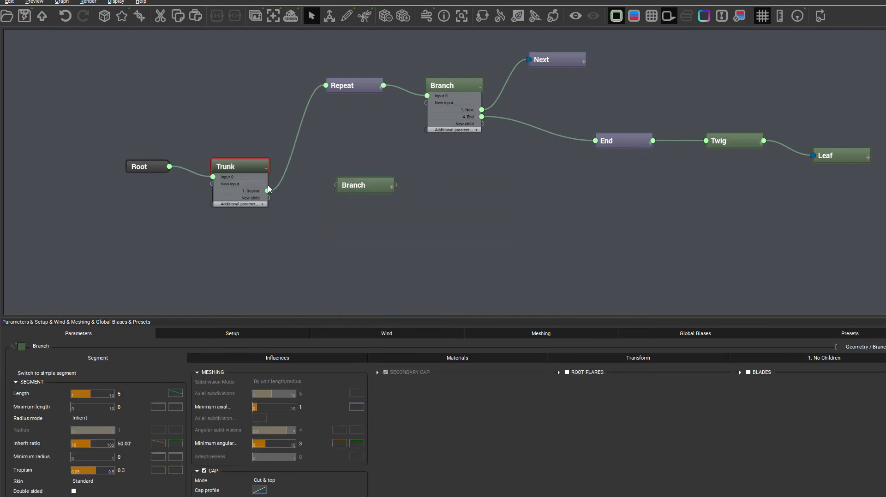
left_click_drag(336, 187, 267, 198)
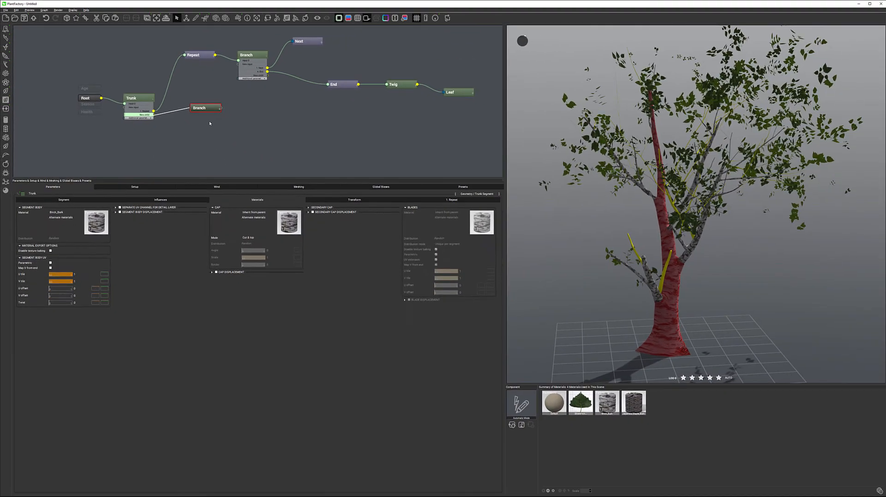
left_click(253, 130)
left_click_drag(209, 109, 211, 124)
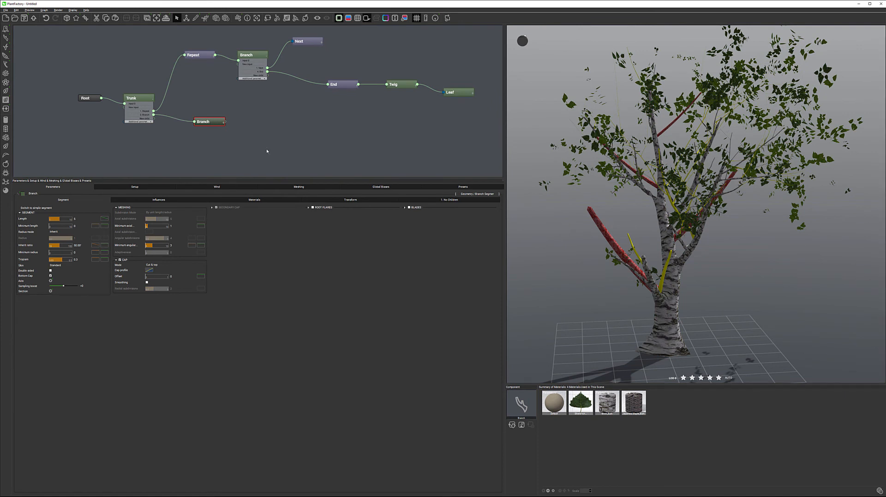
In the Trunk's settings for the new Branch child, lower the distribution end to about 0.03 so the branches grow from the base.
left_click(138, 98)
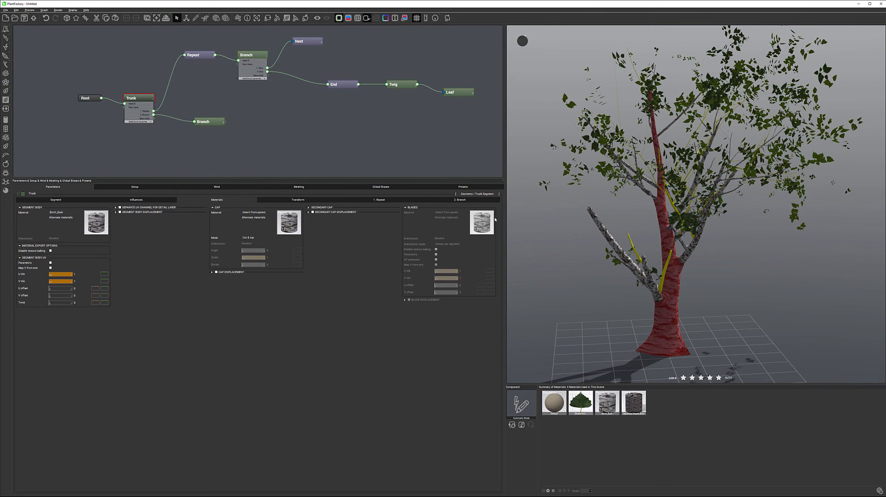
left_click(464, 200)
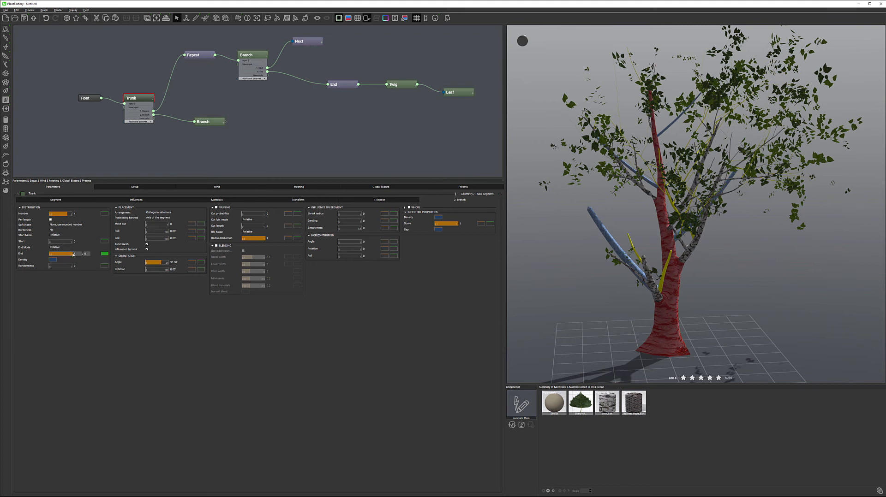
left_click_drag(73, 253, 55, 254)
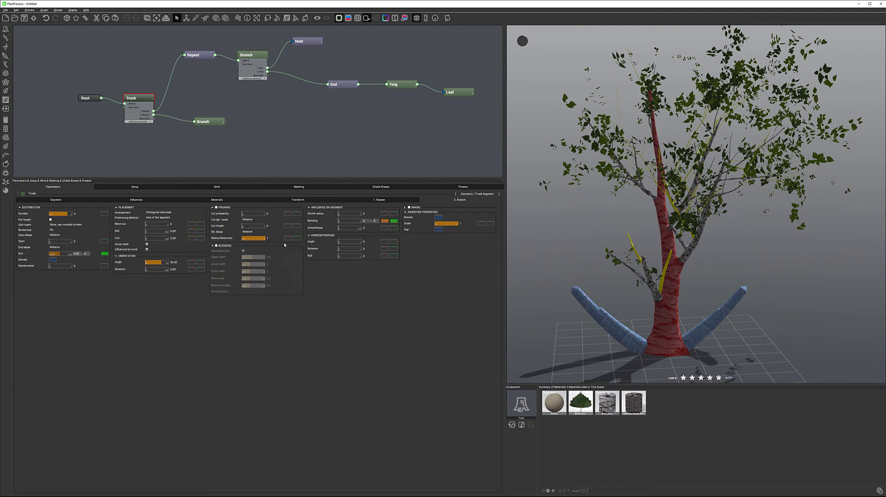
Enable blending for the root branches and set their horizontropism angle to 1, with rotation and roll raised to about 0.5.
left_click(216, 245)
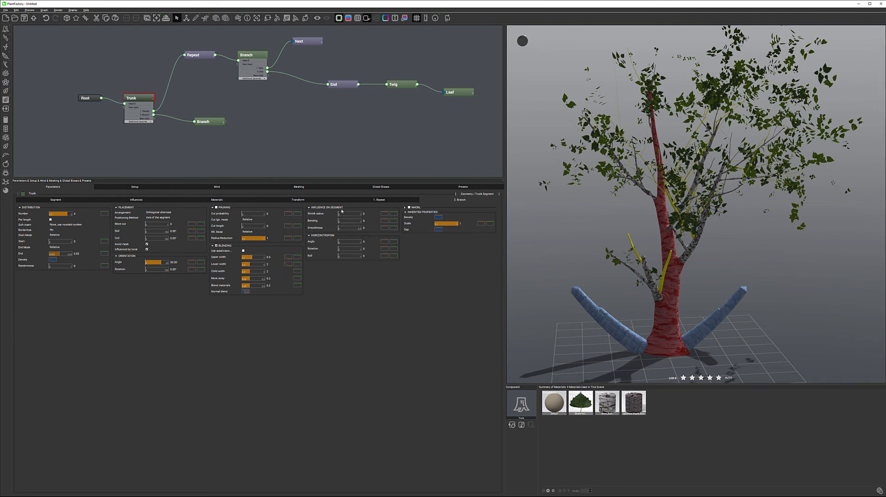
left_click_drag(340, 241, 364, 242)
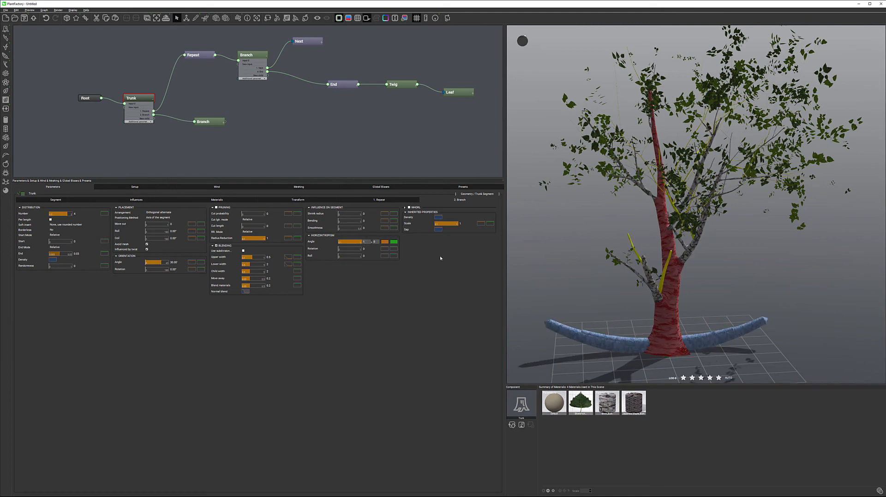
mouse_move(342, 254)
left_mouse_down()
mouse_move(359, 249)
mouse_move(350, 256)
left_mouse_up()
Raise the root branches' roll and coil placement angles and give them variations of 12 and 11.
left_click_drag(152, 233, 165, 233)
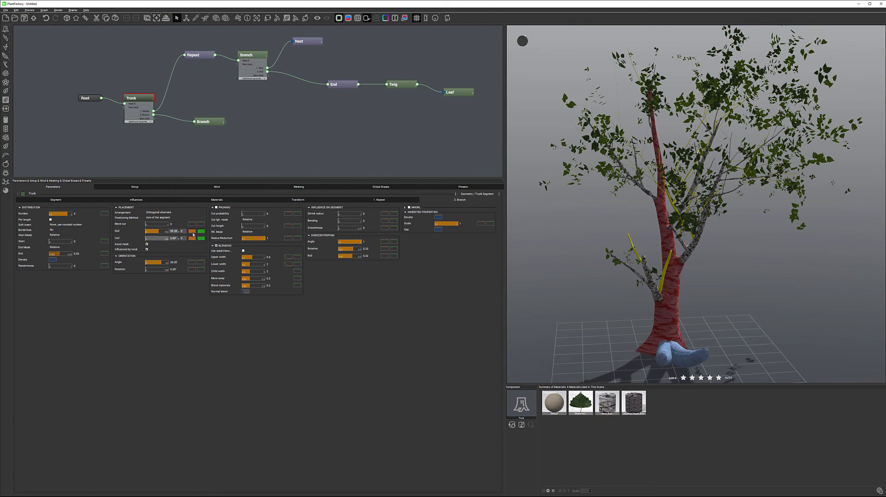
left_click_drag(149, 237, 161, 238)
left_click(183, 231)
type("10")
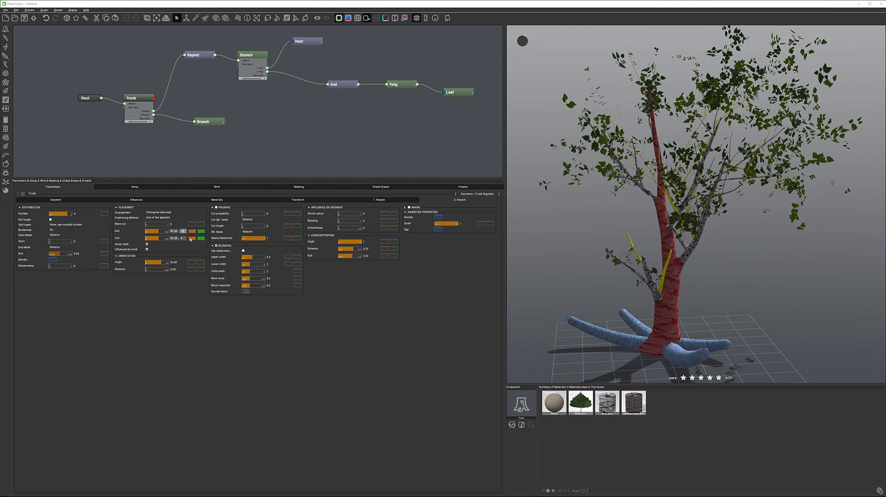
key("Tab")
type("11")
key("Return")
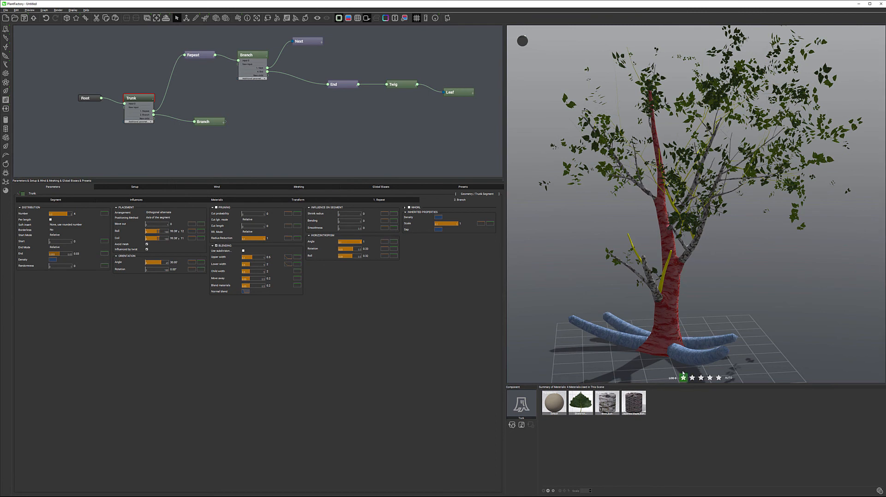
Set the number of root branches to 6 with a variation of 1.
left_click(74, 214)
type("6")
key("Tab")
type("1")
key("Return")
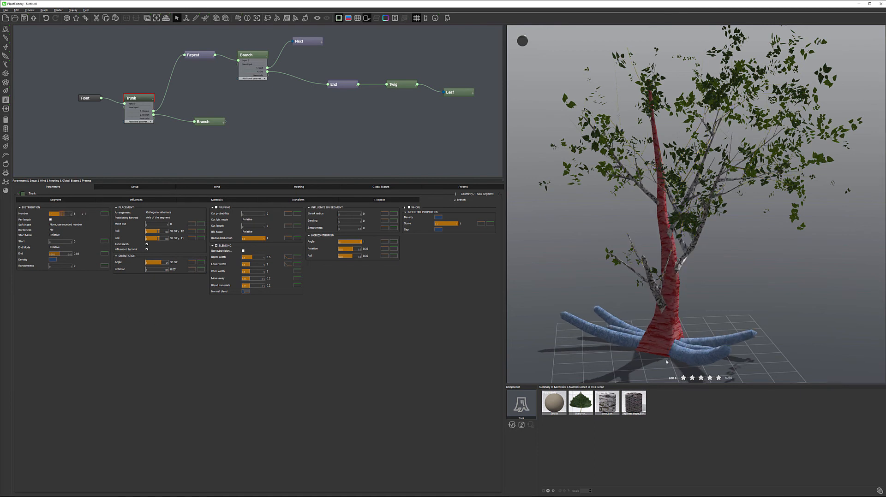
Set both the roll and the coil angle of the root branches to 45°.
left_click(175, 231)
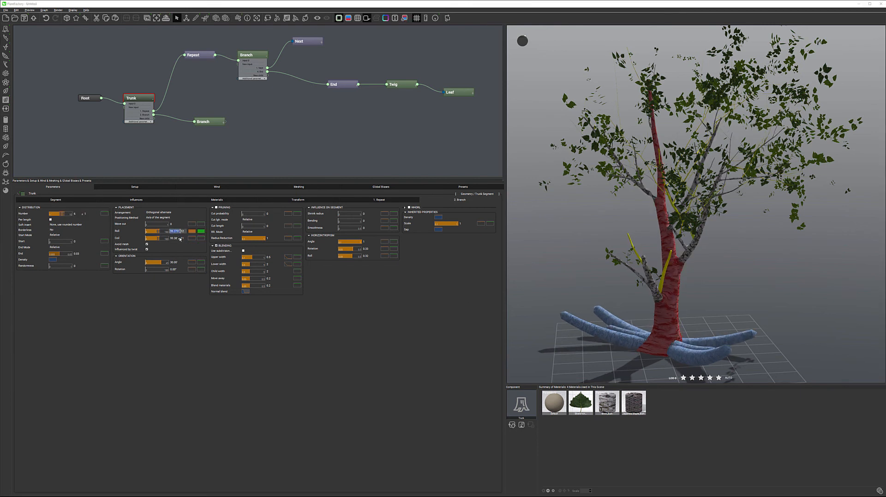
type("45")
key("Return")
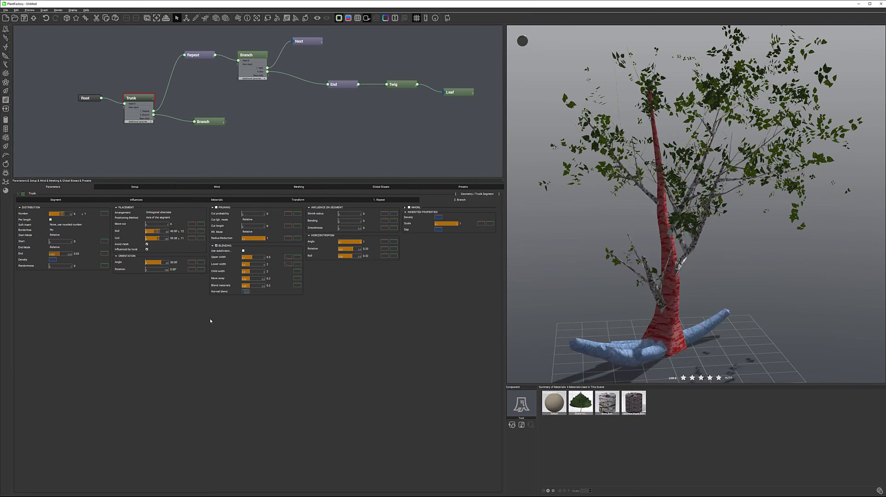
left_click(173, 238)
type("45")
key("Return")
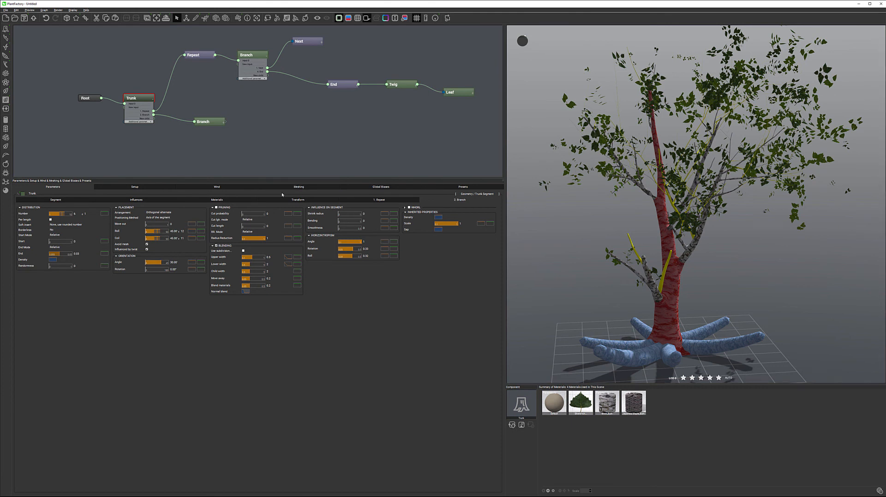
Try a Swirl local bias with Y direction 1 and strength 1 on the Trunk node, and disable it again.
left_click(143, 201)
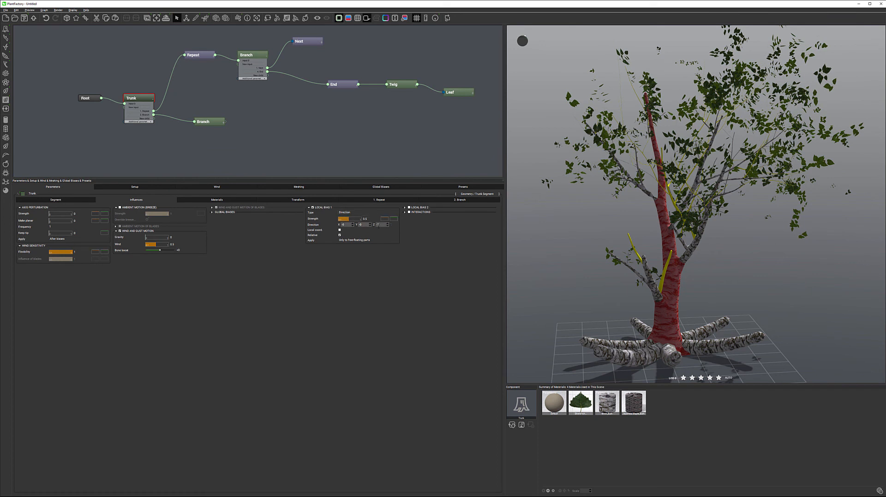
left_click(375, 213)
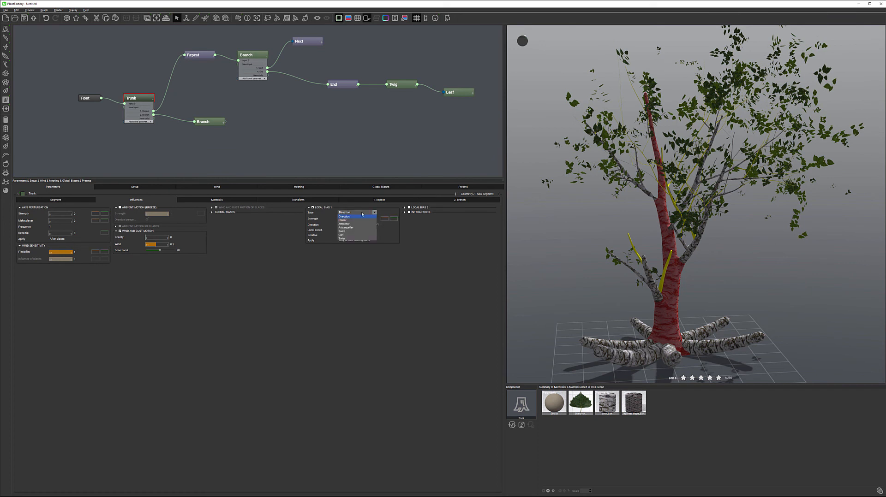
left_click(354, 231)
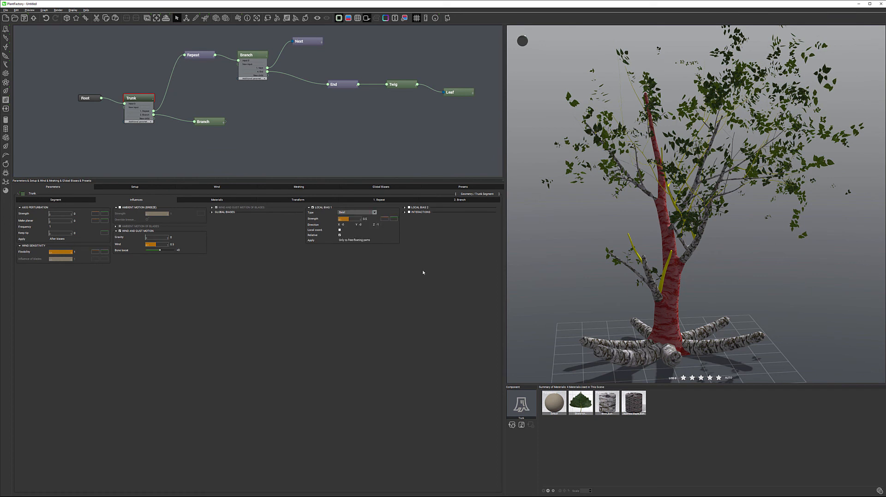
left_click(363, 229)
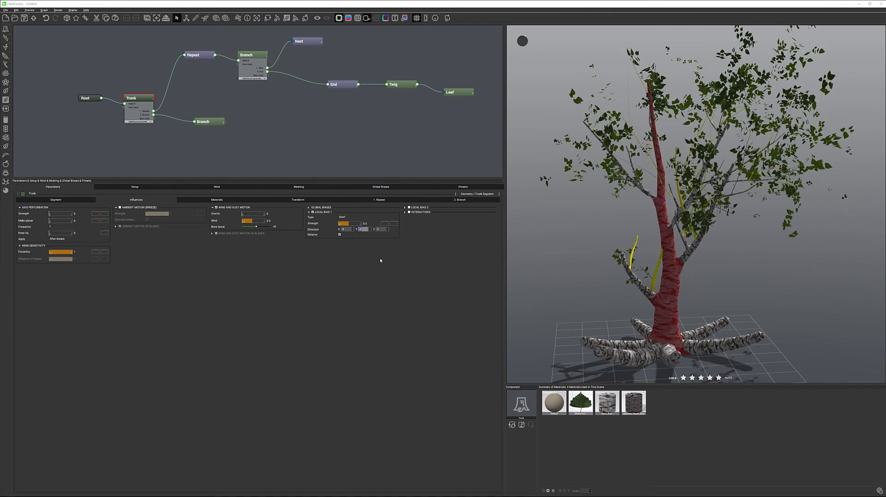
type("1")
key("Return")
left_click(364, 223)
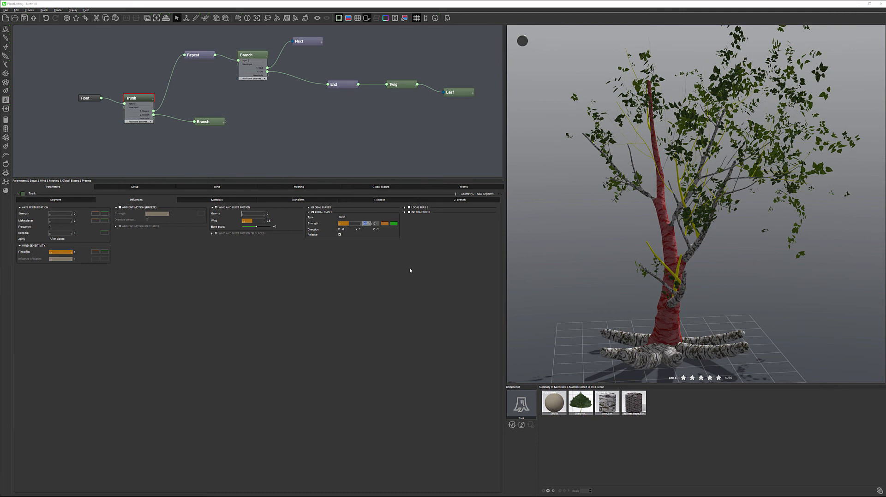
type("1")
key("Return")
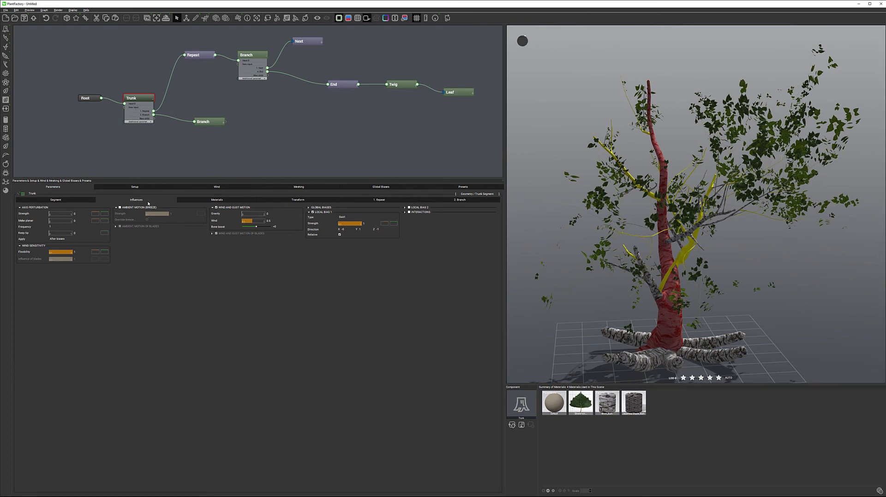
left_click(312, 211)
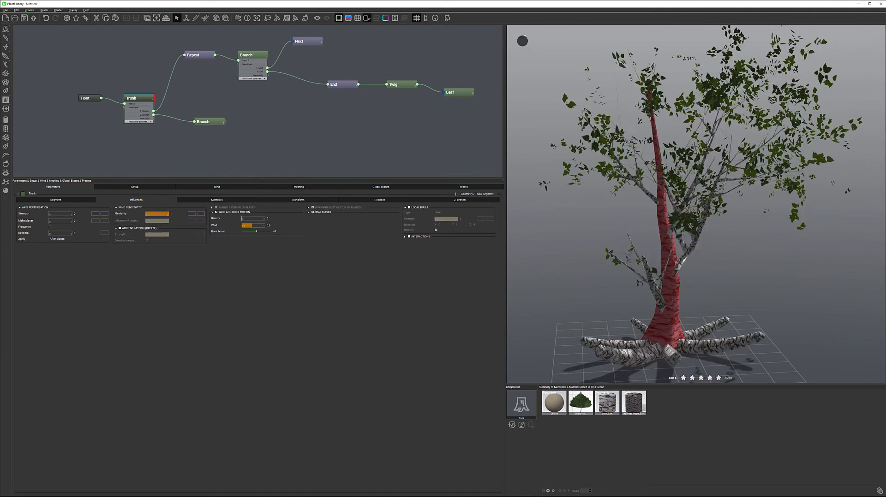
Enable the first local bias on the root Branch node, set its type to Swirl and its strength to 1.
left_click(213, 122)
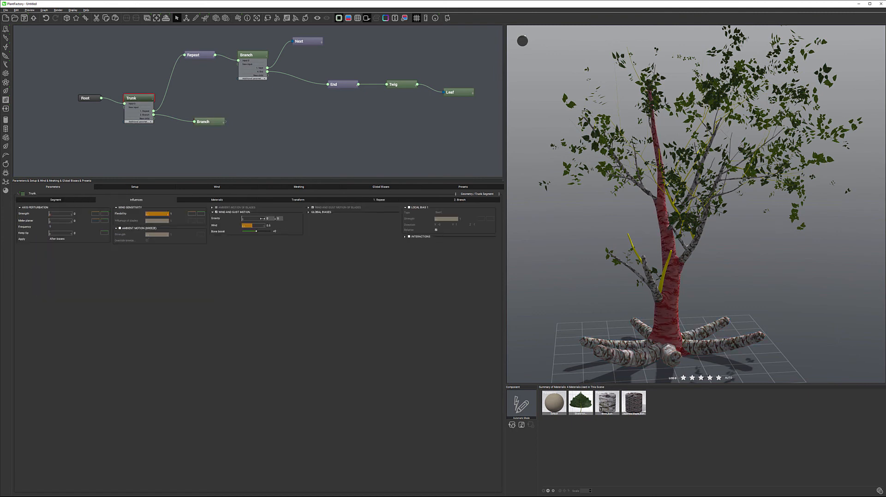
left_click(55, 199)
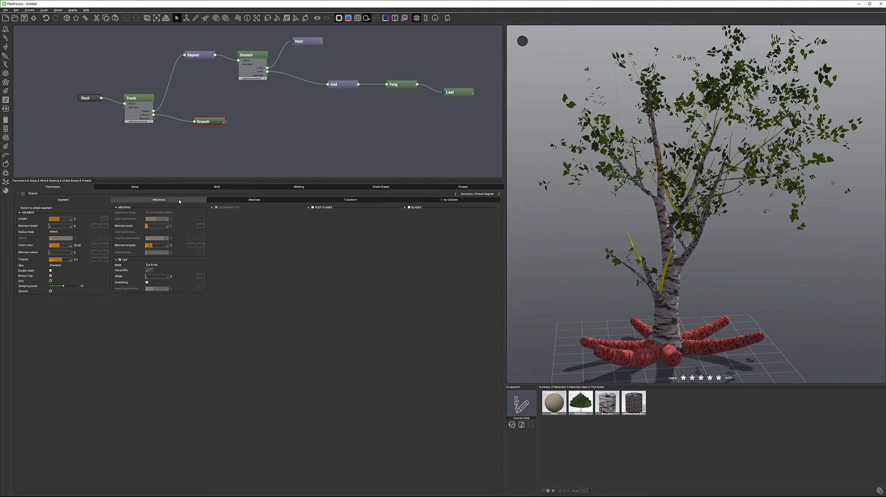
left_click(365, 200)
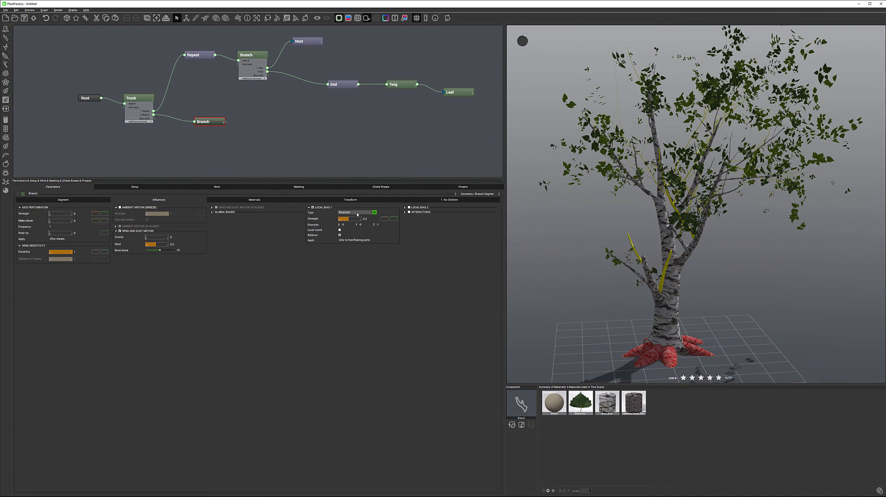
left_click(374, 212)
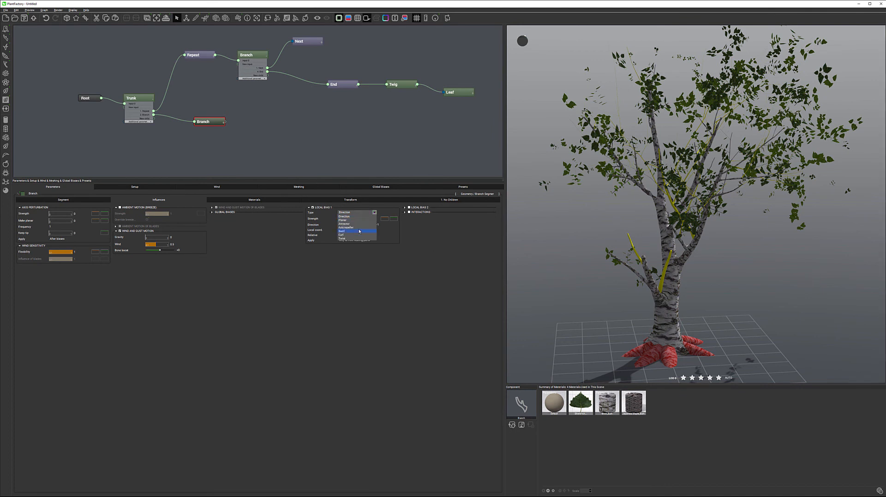
left_click(359, 231)
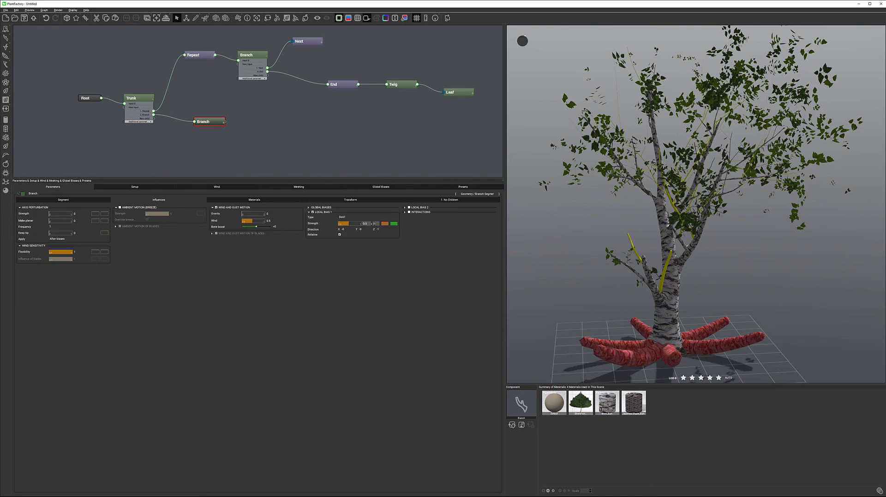
left_click(366, 224)
type("1")
key("Return")
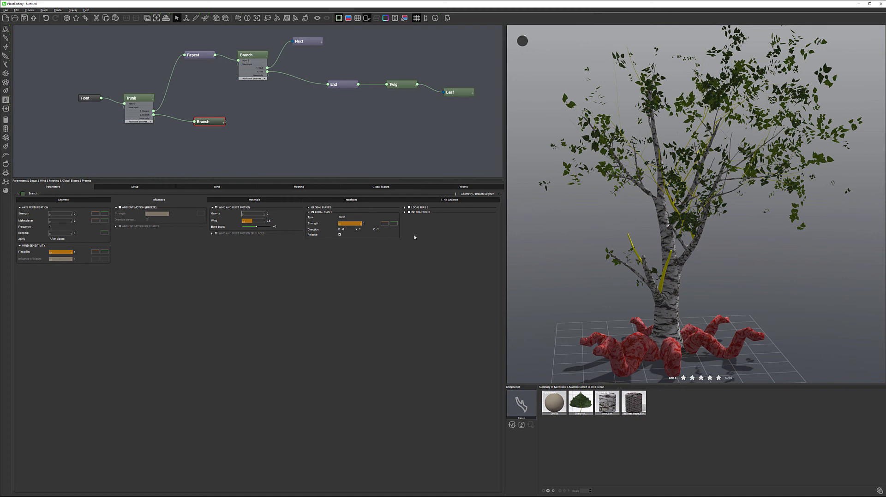
Try a swirl X direction of 1 on the root branches, then settle on X 0.4 and Y 0.1.
left_click(343, 229)
type("1")
key("Return")
mouse_move(734, 326)
left_mouse_down()
mouse_move(717, 334)
mouse_move(729, 338)
left_mouse_up()
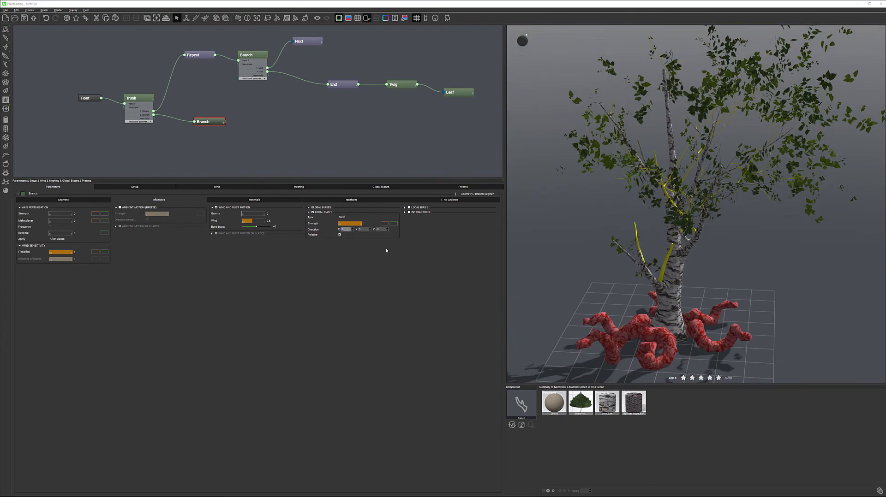
type("0.4")
key("Return")
left_click(356, 229)
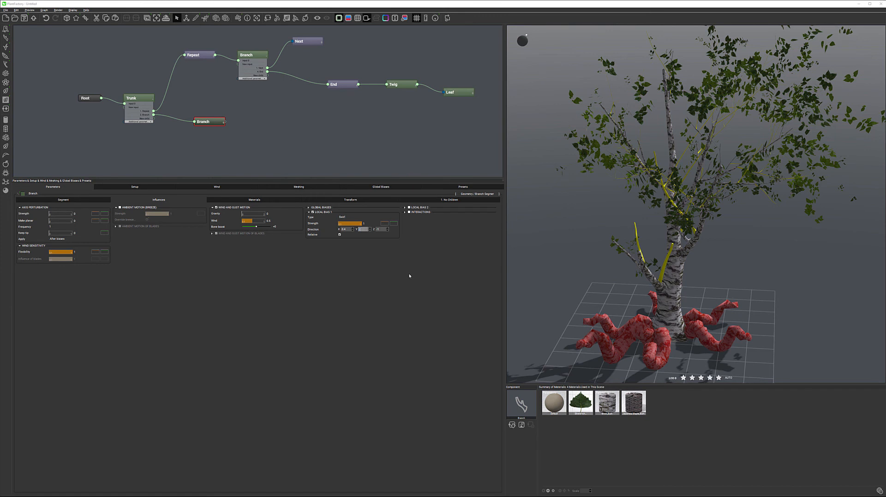
type("0.1")
key("Return")
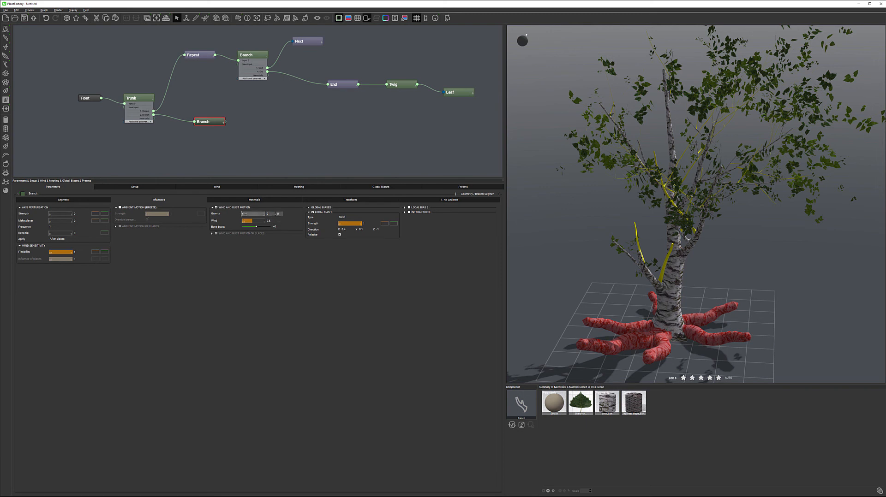
Try a higher wind and gust gravity on the root branches and reset it to 0.
left_click_drag(242, 214, 258, 214)
key("ctrl+z")
type("0")
key("Return")
Enable a second local bias of type Direction on the root branches and reduce its strength to about 0.3.
left_click(426, 208)
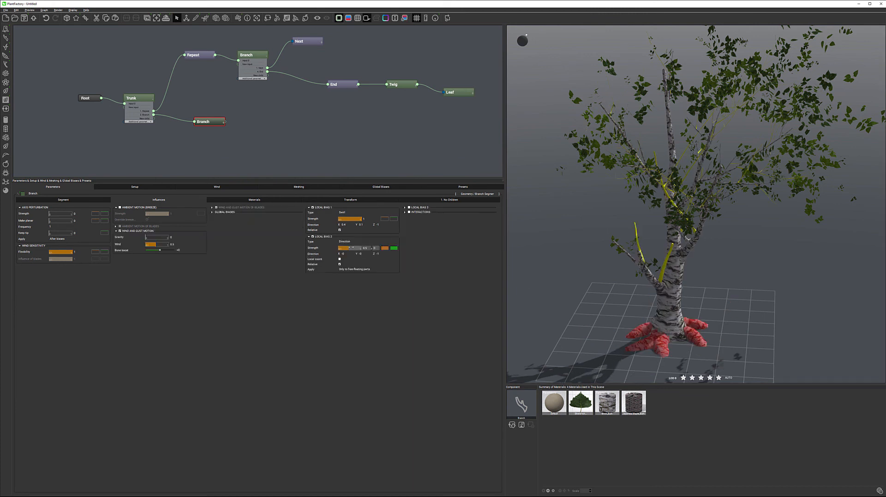
left_click_drag(349, 247, 349, 248)
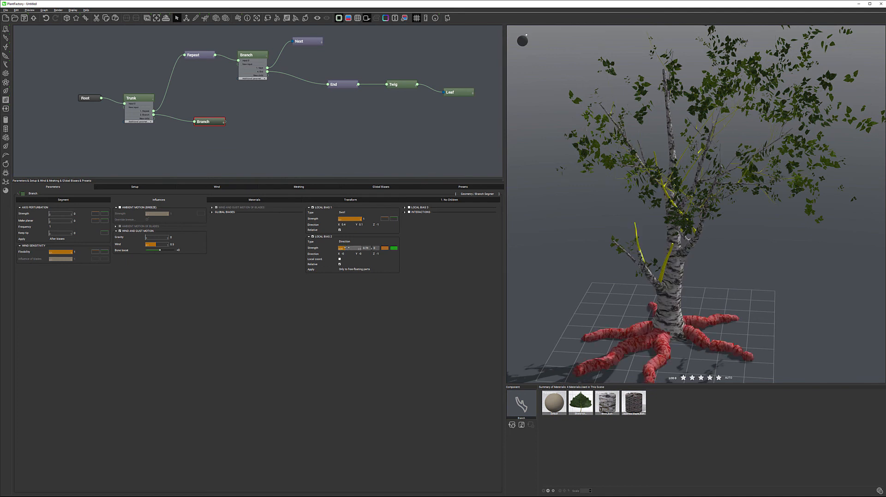
left_click_drag(347, 247, 344, 247)
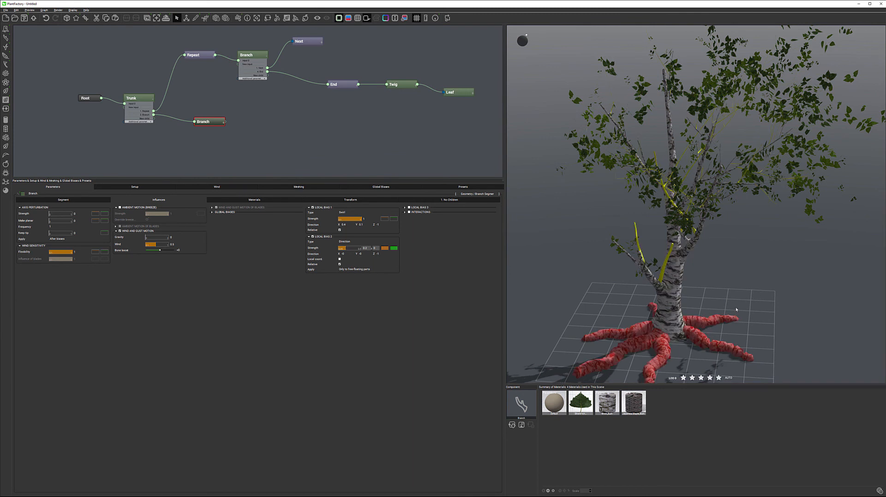
left_click_drag(747, 322, 685, 324)
right_click_drag(686, 324, 756, 318)
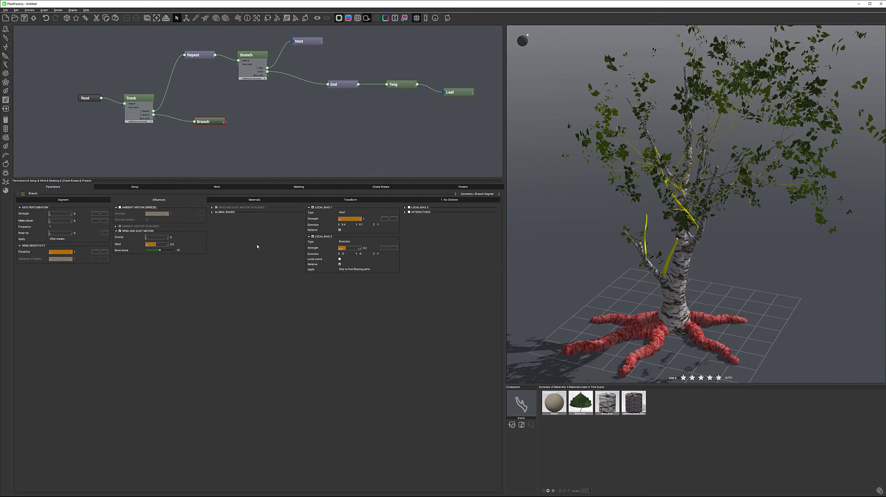
Lower the end point of the root branches' length curve and increase their length to about 6.
left_click(74, 201)
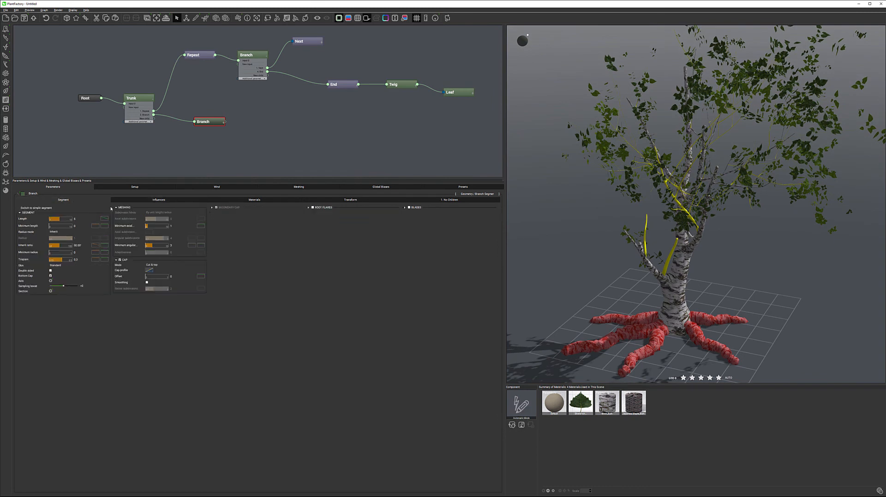
left_click(104, 219)
left_click_drag(233, 235, 233, 260)
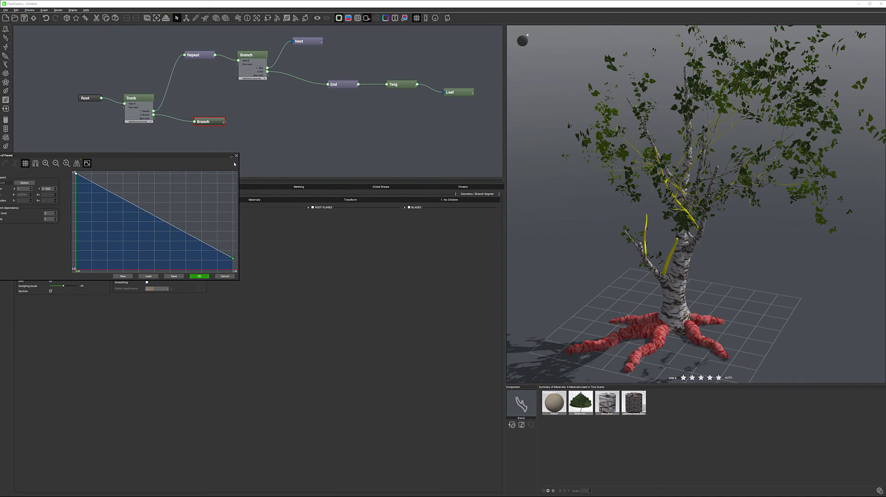
left_click(199, 277)
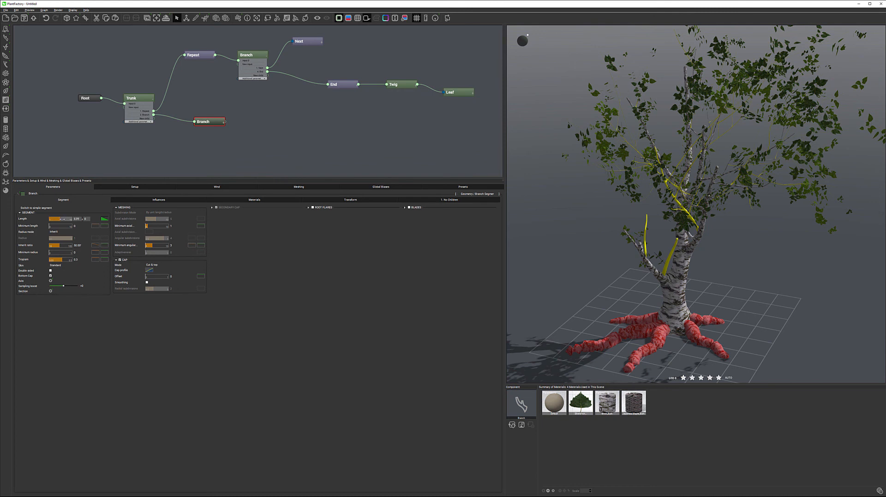
left_click_drag(65, 219, 67, 219)
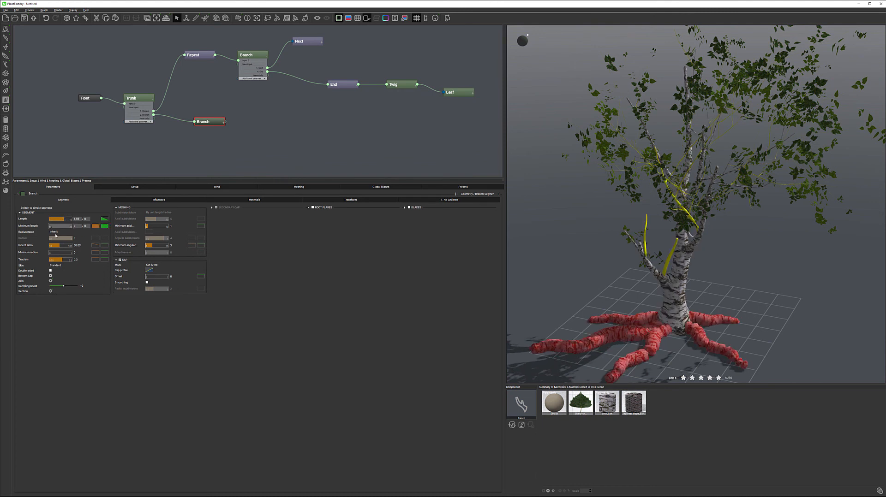
Reduce the root branches' inherit ratio and lower the end point of its curve, keeping the radius mode on Inherit.
left_click(85, 232)
left_click(91, 235)
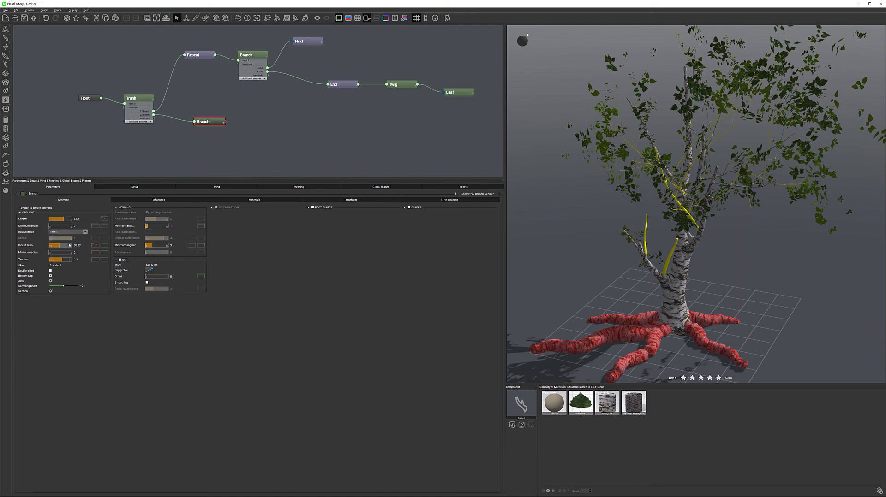
left_click_drag(69, 245, 58, 246)
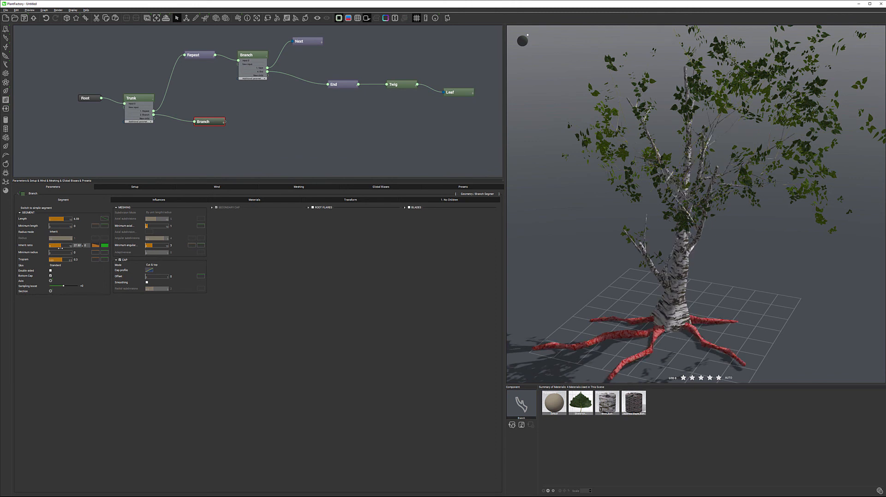
left_click(96, 245)
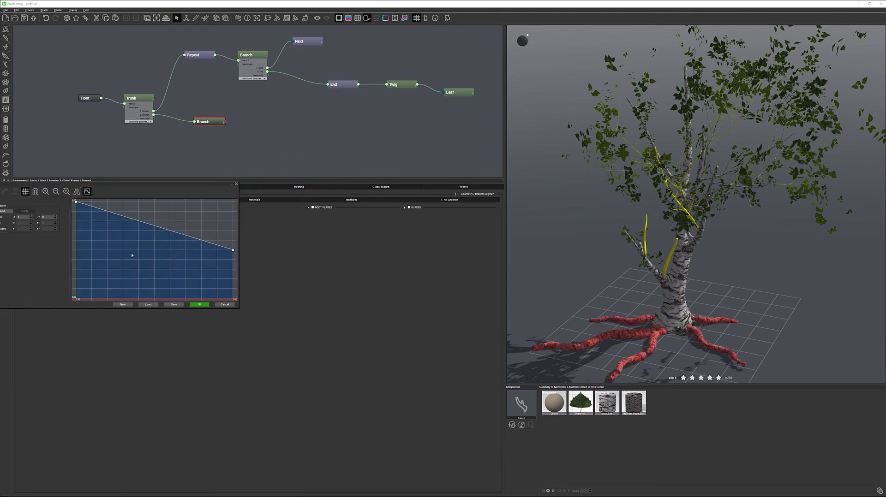
left_click(233, 250)
left_click_drag(232, 251, 231, 282)
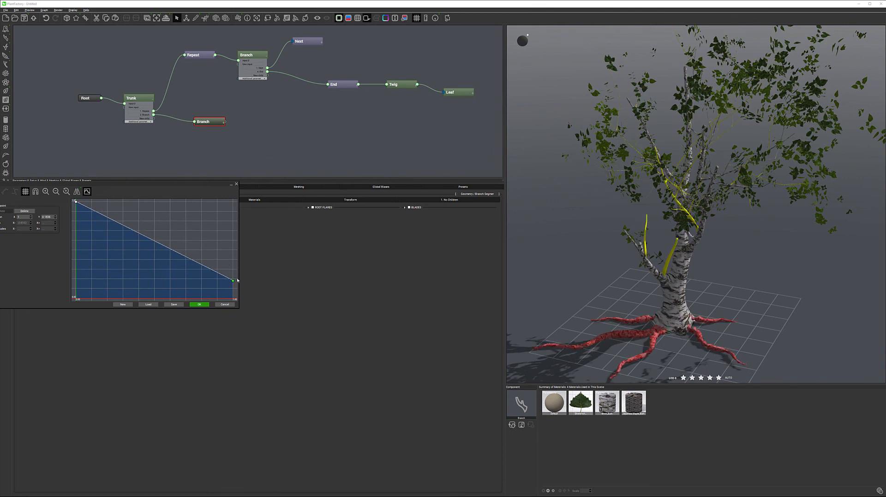
left_click(200, 307)
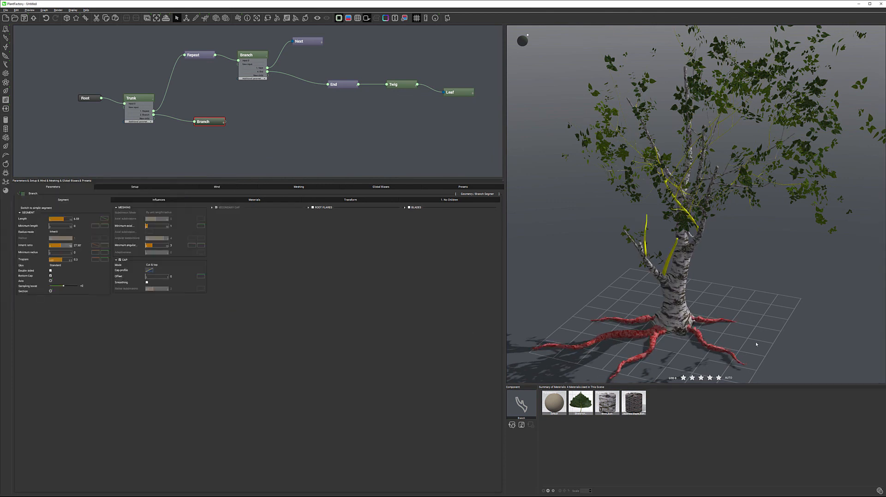
Set the end of the root branches' distribution on the Trunk node to 0.03 and check the trunk's base.
mouse_move(745, 339)
right_mouse_down()
mouse_move(674, 310)
mouse_move(680, 335)
mouse_move(747, 354)
right_mouse_up()
mouse_move(677, 349)
right_mouse_down()
mouse_move(639, 355)
mouse_move(664, 353)
right_mouse_up()
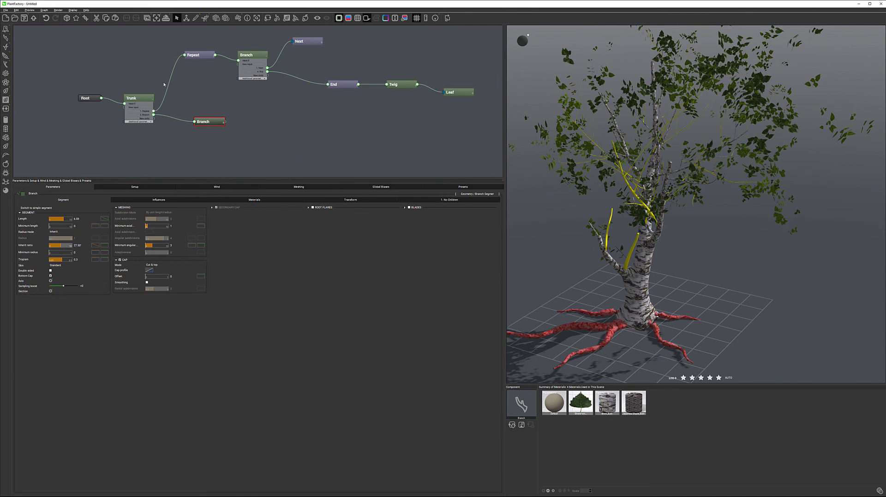
left_click(139, 98)
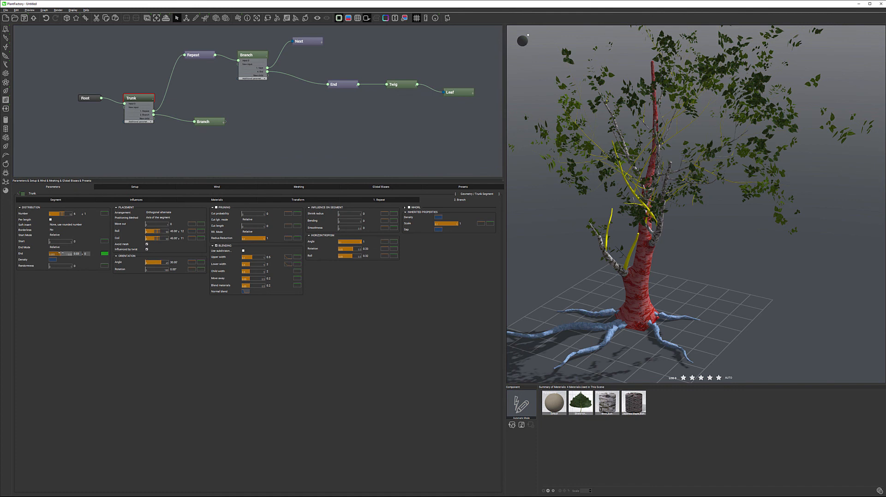
left_click_drag(71, 253, 70, 254)
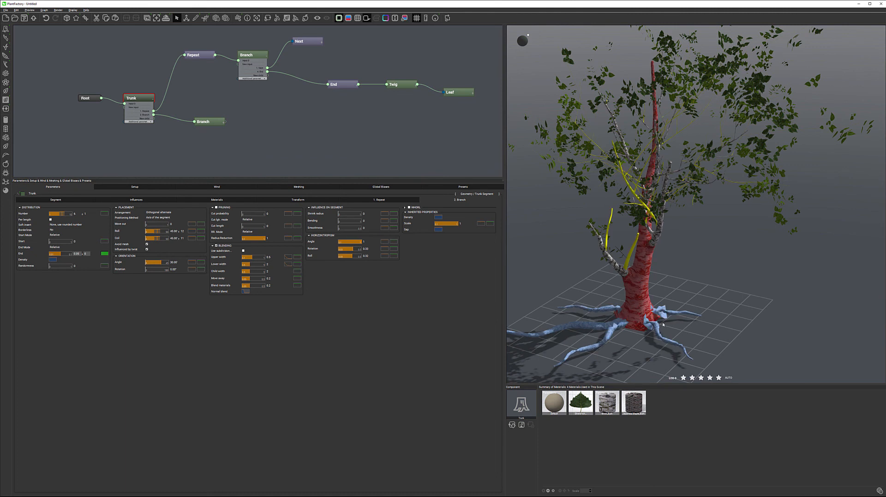
left_click_drag(735, 301, 629, 287)
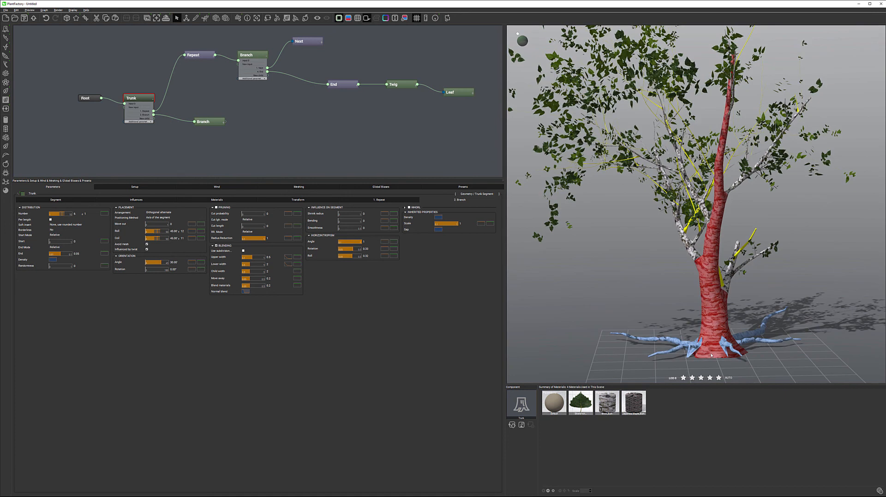
left_click_drag(653, 345, 695, 352)
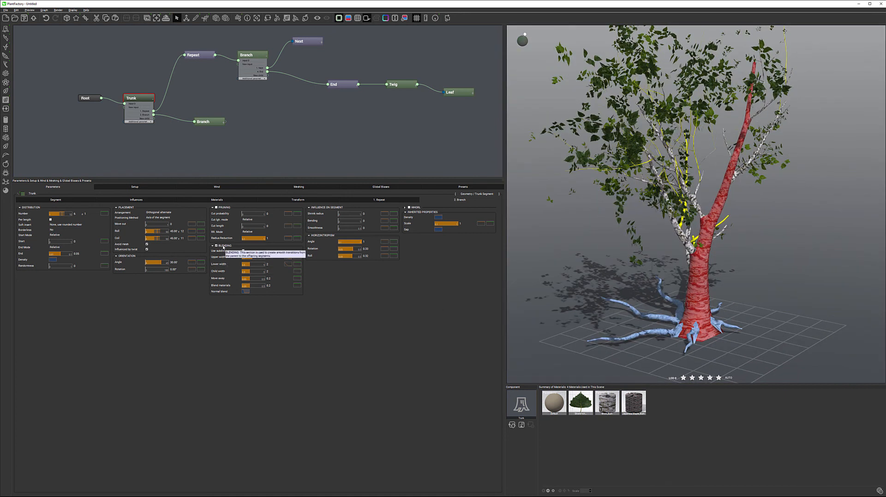
Compare the roots with blending off and on, raise the upper width, and set the lower width to 1.46 and child width to 1.62.
left_click(223, 248)
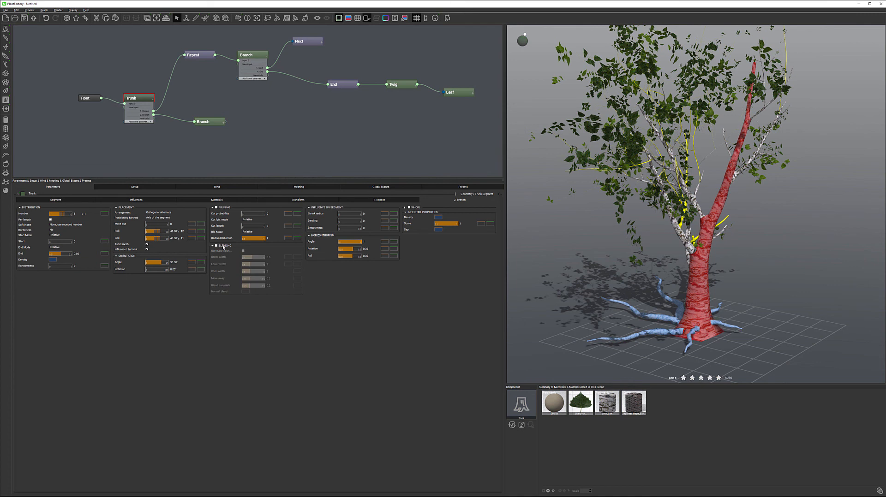
right_click_drag(758, 321, 725, 311)
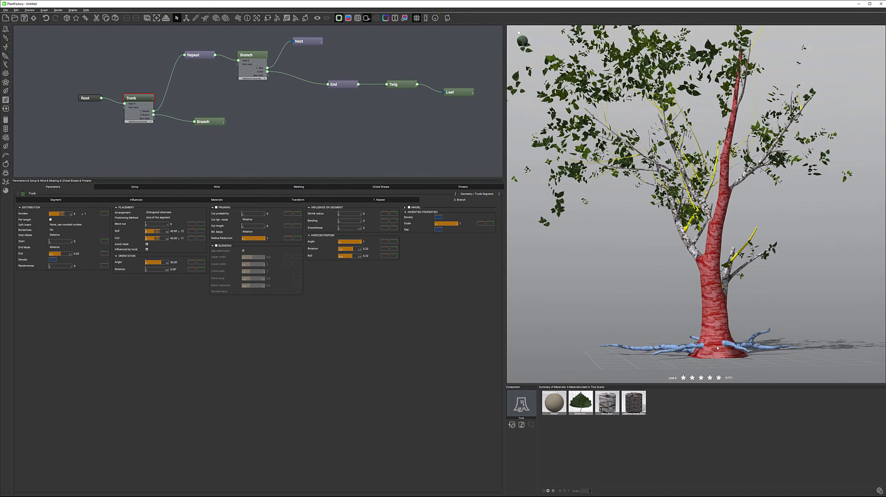
left_click(251, 258)
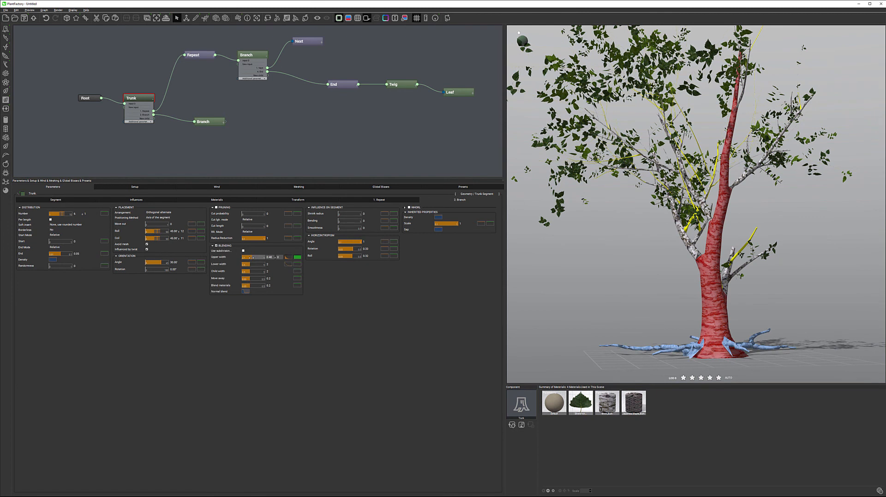
left_click(248, 264)
left_click(245, 271)
right_click_drag(687, 319, 702, 337)
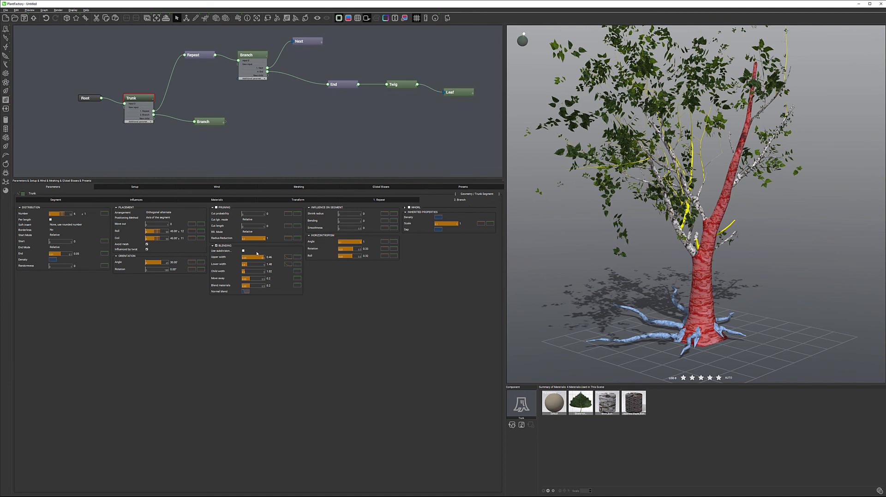
Refine the root blending's upper and lower widths, set move away to 0.67 and blend materials to 0.17, and inspect the base.
left_click_drag(263, 257, 249, 258)
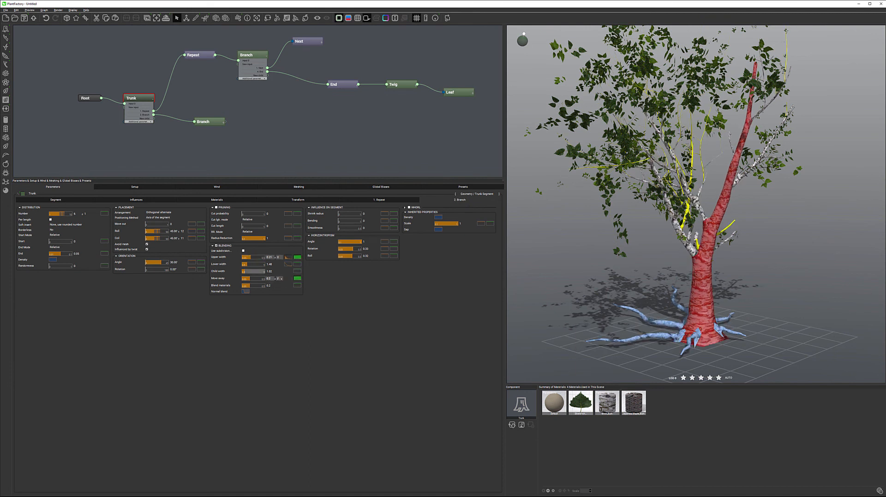
left_click_drag(255, 279, 247, 279)
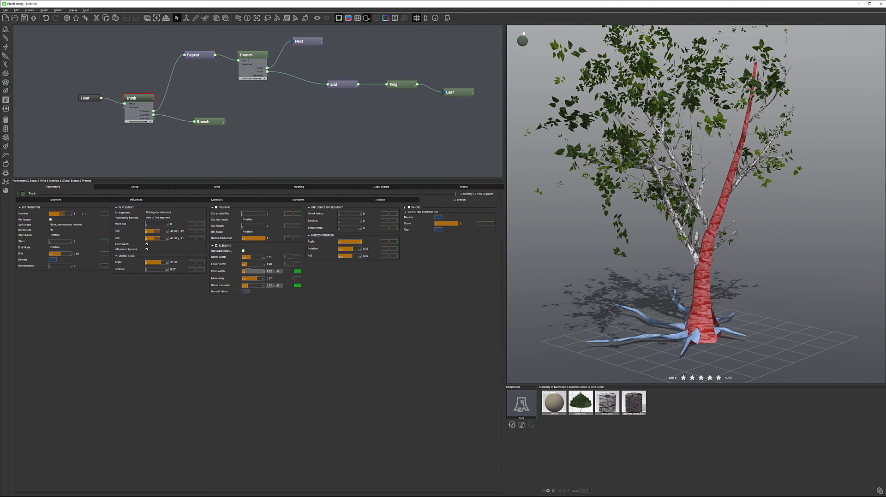
mouse_move(251, 257)
left_mouse_down()
mouse_move(243, 257)
mouse_move(251, 265)
left_mouse_up()
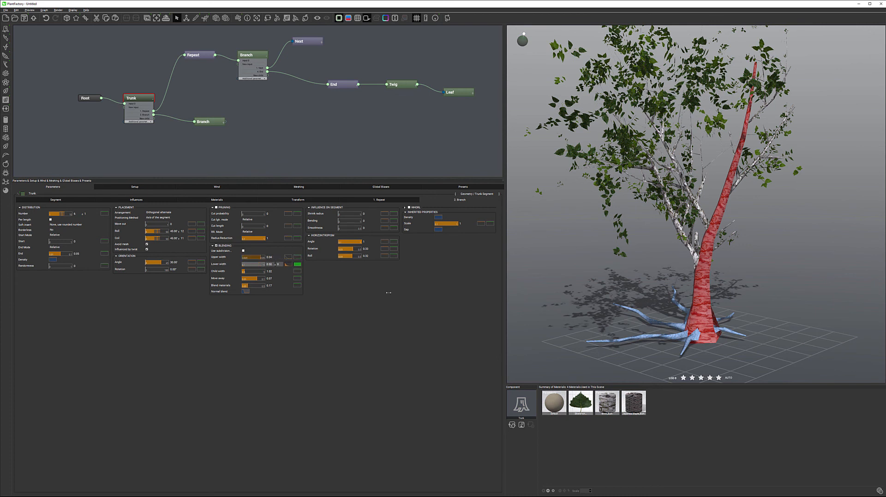
left_click_drag(731, 341, 692, 352)
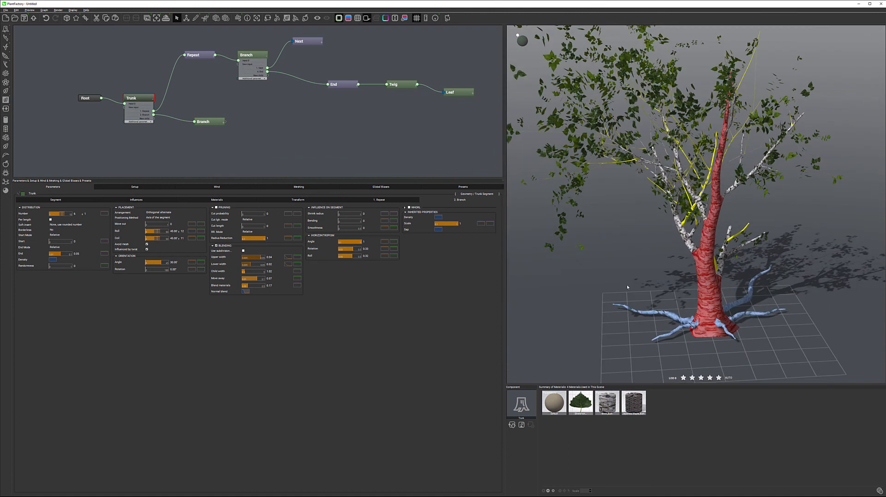
Thicken the root branches by adjusting their inherit ratio, and set their tropism to 0.17.
left_click_drag(203, 122, 203, 120)
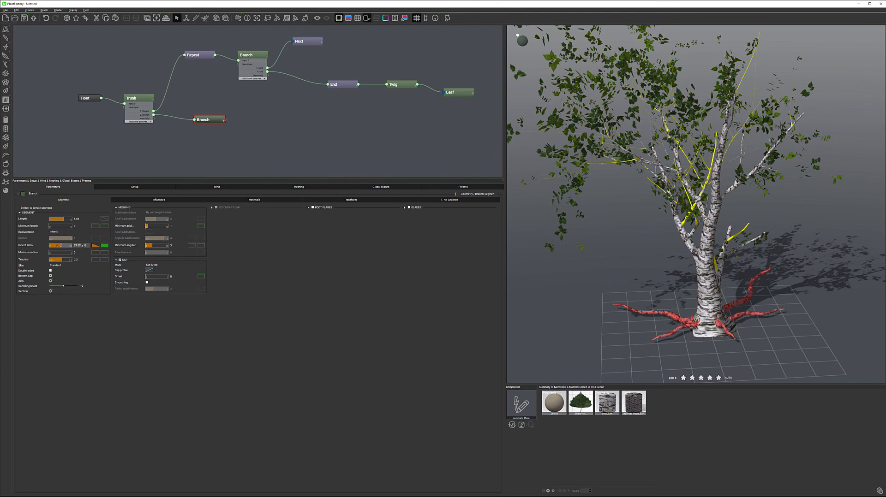
left_click_drag(63, 246, 64, 245)
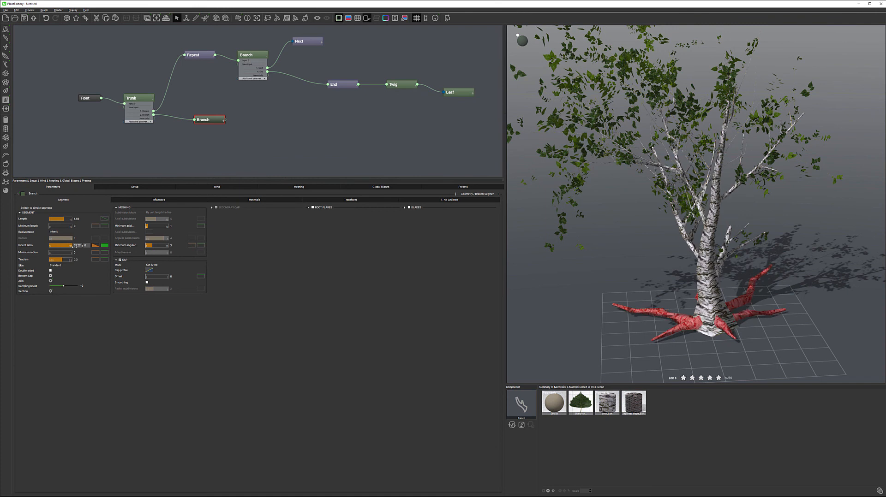
right_click_drag(746, 167, 704, 305)
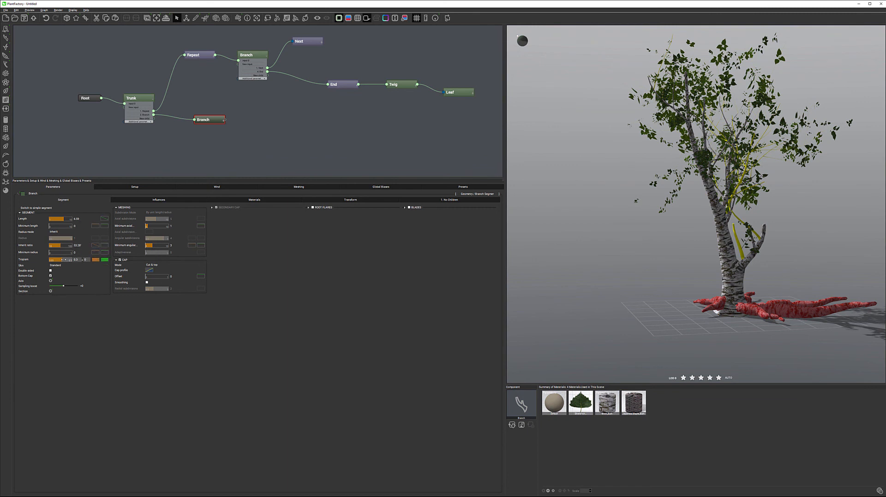
mouse_move(55, 260)
left_mouse_down()
mouse_move(67, 259)
mouse_move(57, 261)
left_mouse_up()
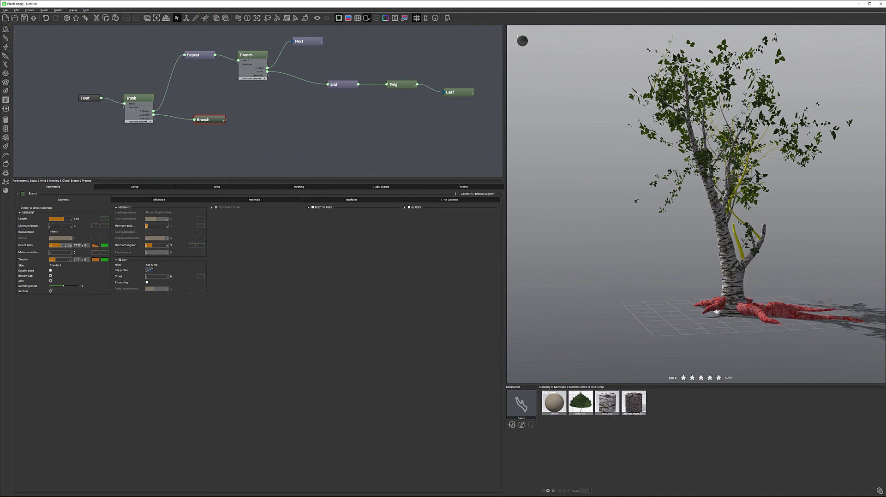
Increase the root branches' inherit ratio further and raise the end point of its curve.
left_click(57, 245)
left_click_drag(57, 245, 64, 247)
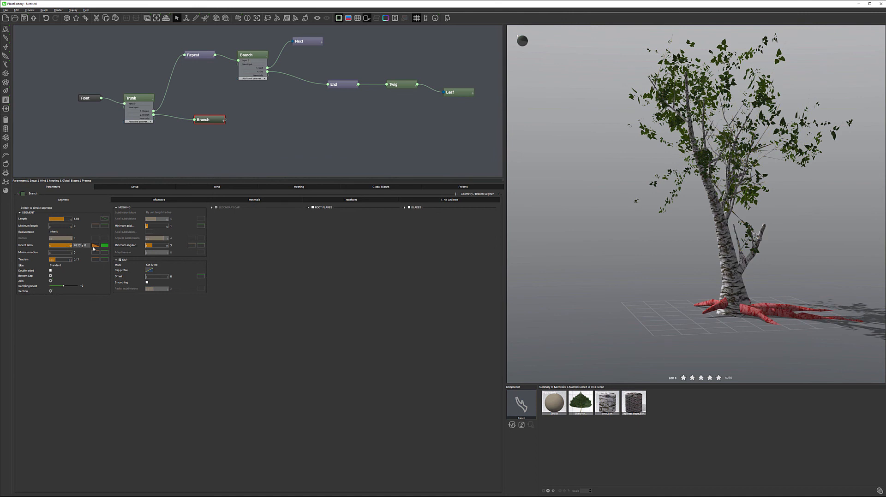
left_click(94, 246)
left_click_drag(233, 300, 231, 289)
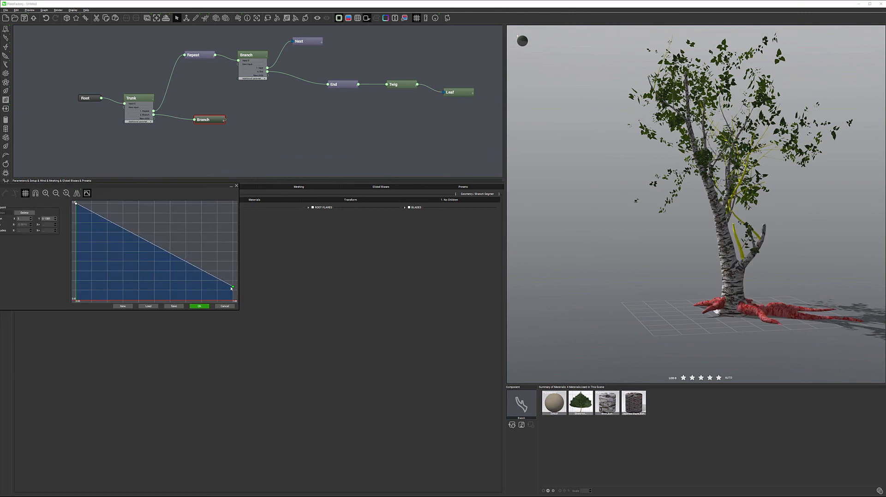
left_click(235, 185)
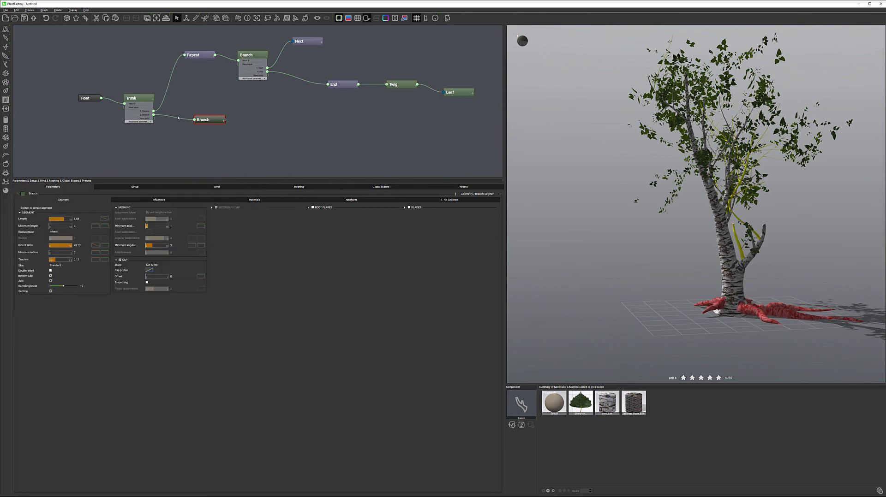
Set the end of the root branches' distribution on the Trunk node to 0.01 and inspect the base from above.
left_click(150, 99)
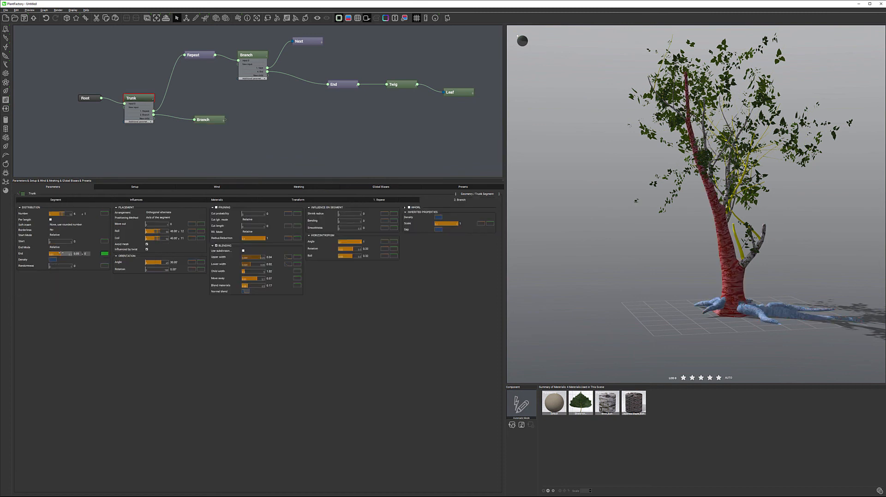
left_click_drag(51, 254, 77, 254)
left_click(77, 254)
type("0")
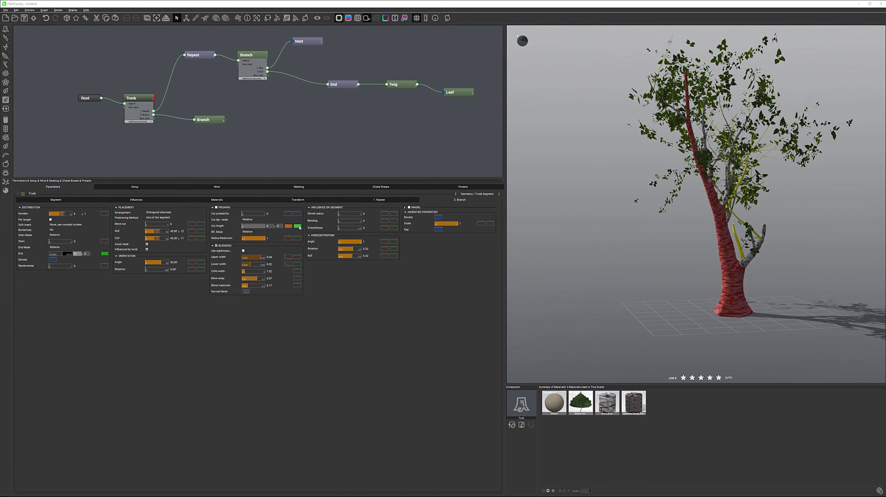
left_click(151, 337)
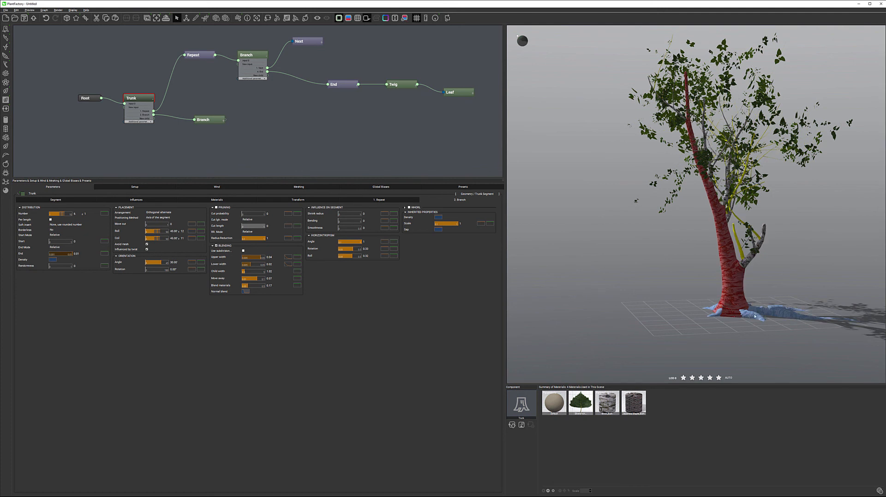
left_click_drag(788, 288, 691, 288)
left_click_drag(756, 258, 683, 311)
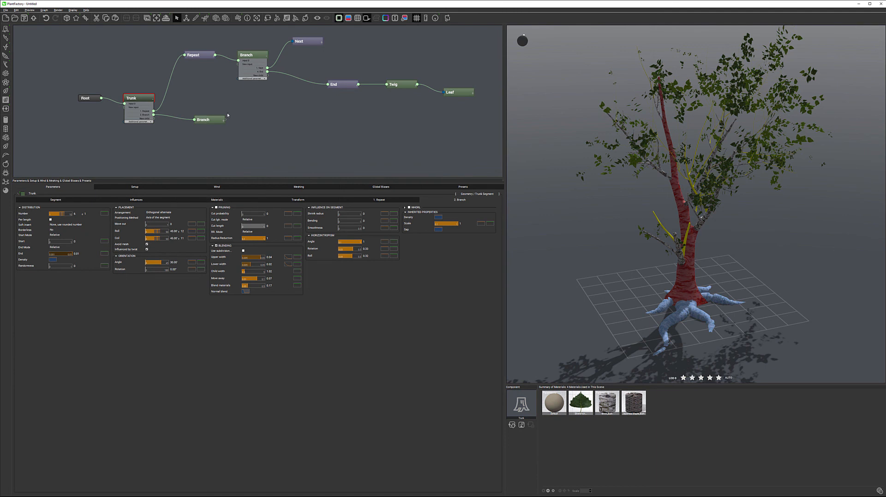
Assign the Japanese Maple bark material to the root branches' segment body and render the tree, accepting the post-render options.
left_click(244, 200)
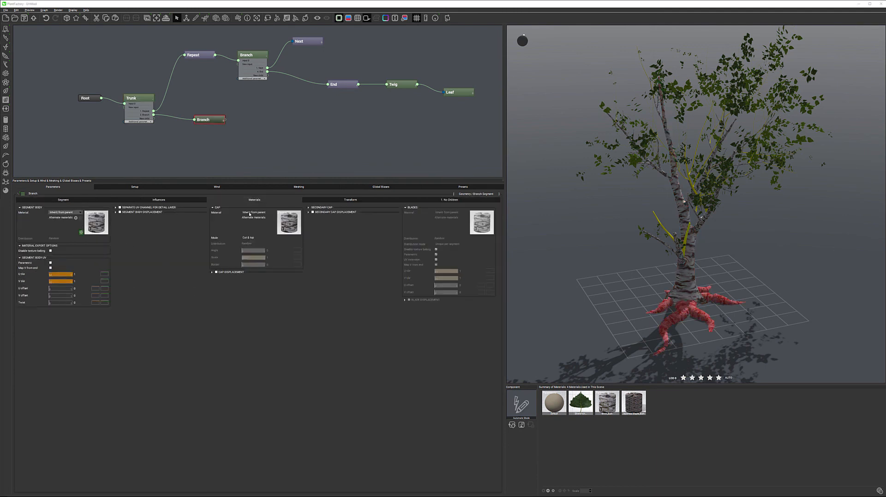
left_click(96, 223)
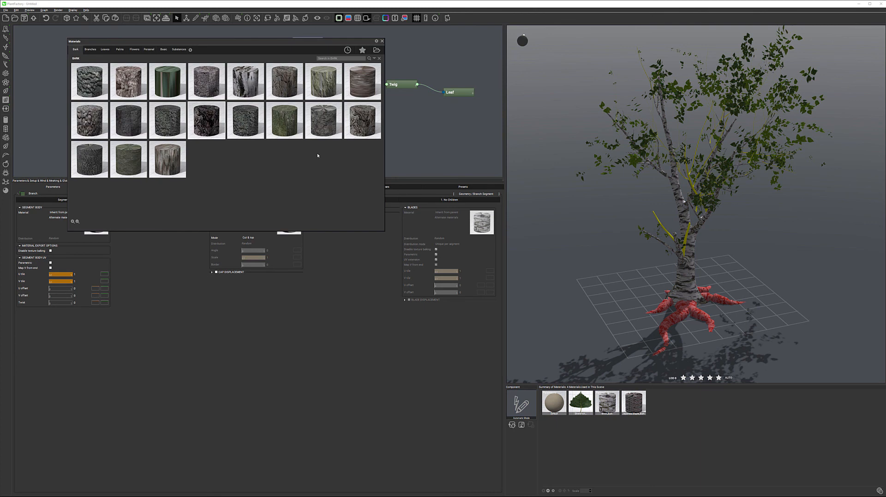
left_click(91, 50)
left_click(76, 50)
double_click(206, 120)
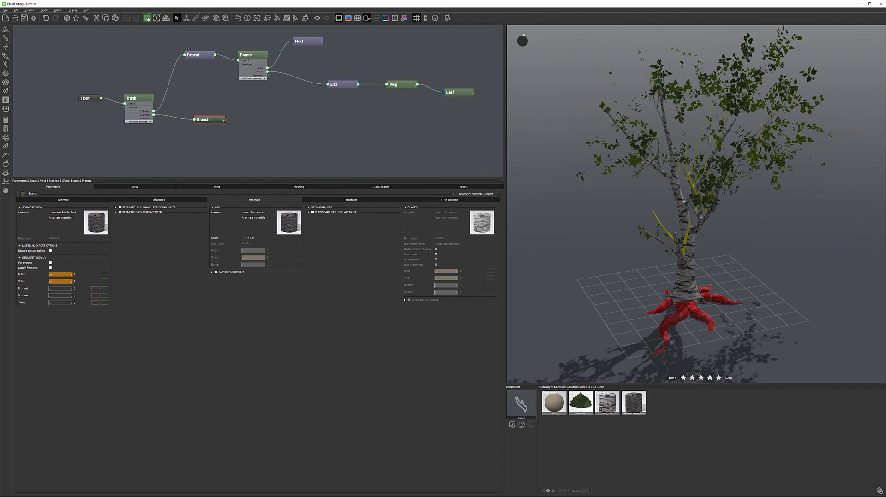
left_click(167, 18)
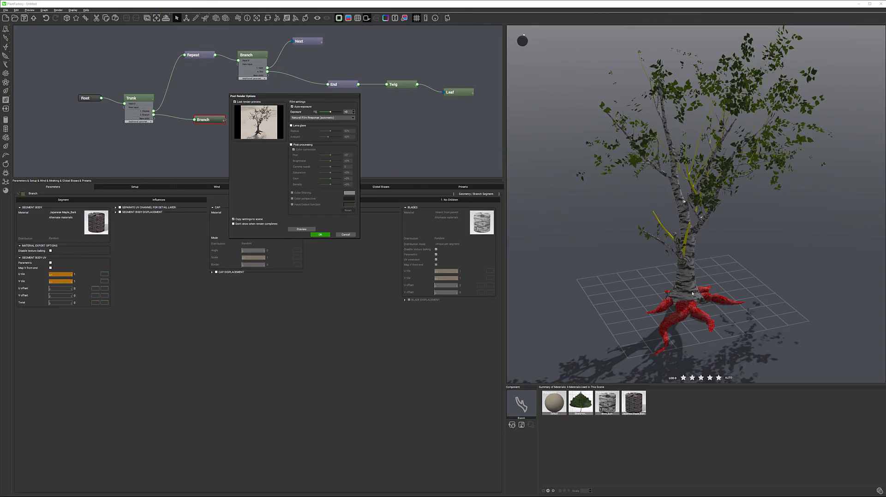
left_click(319, 234)
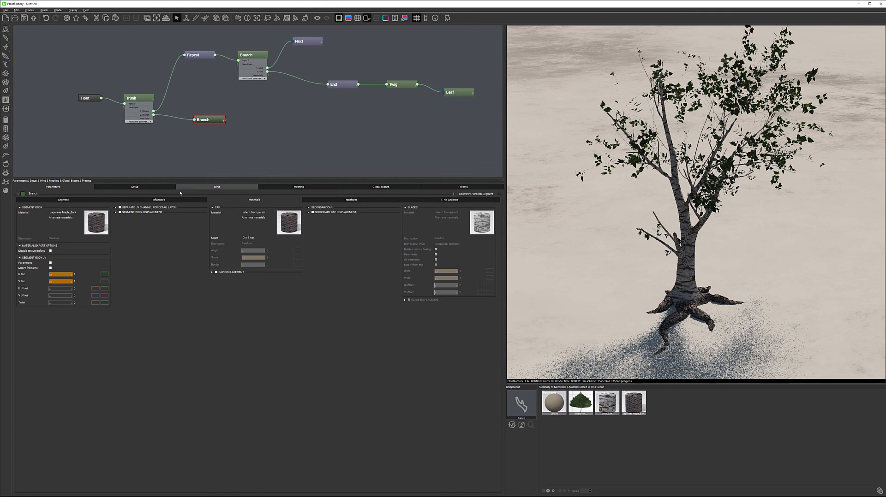
Export the tree as a VUE species file named Tree, accepting the default preview picture.
left_click(5, 10)
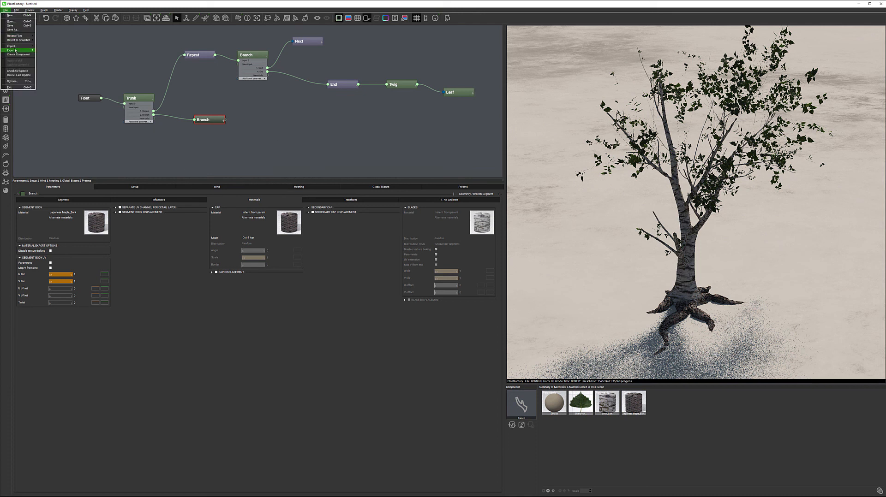
mouse_move(29, 52)
mouse_move(57, 56)
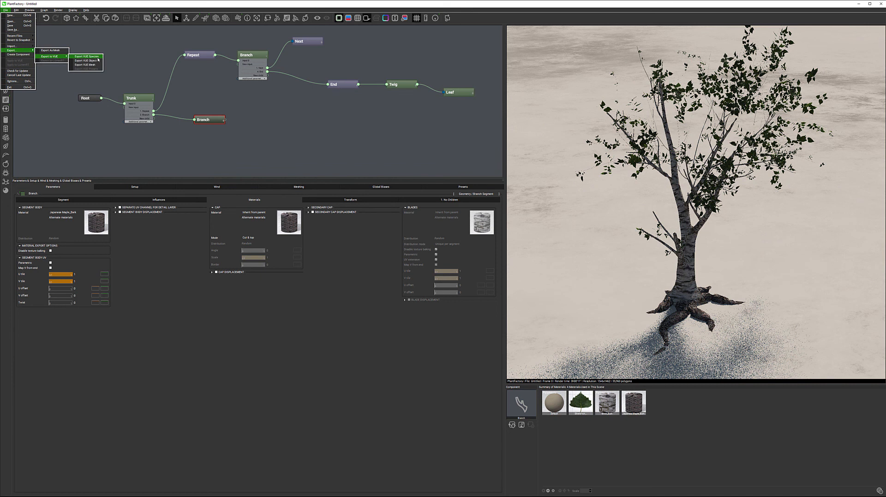
left_click(88, 56)
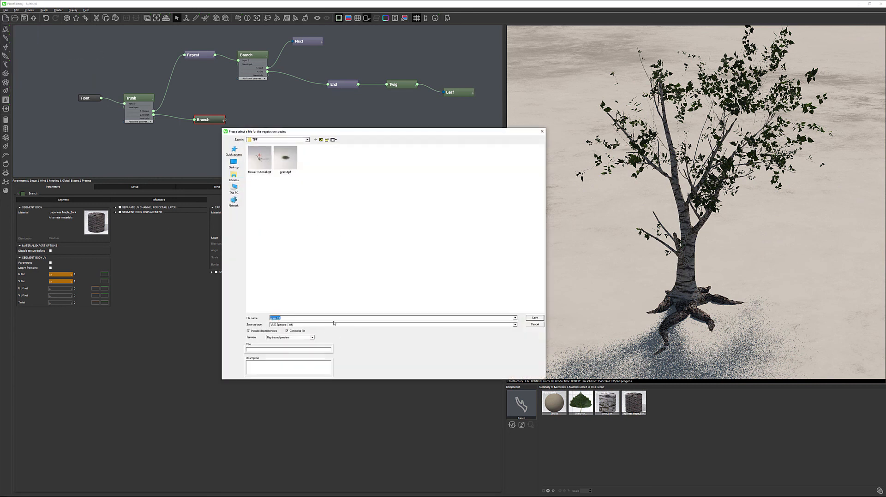
type("Tree")
left_click(533, 318)
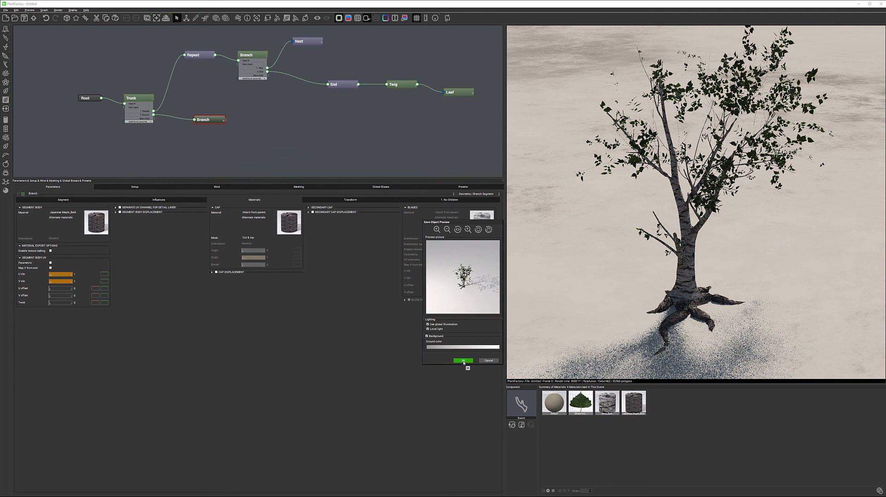
left_click(463, 361)
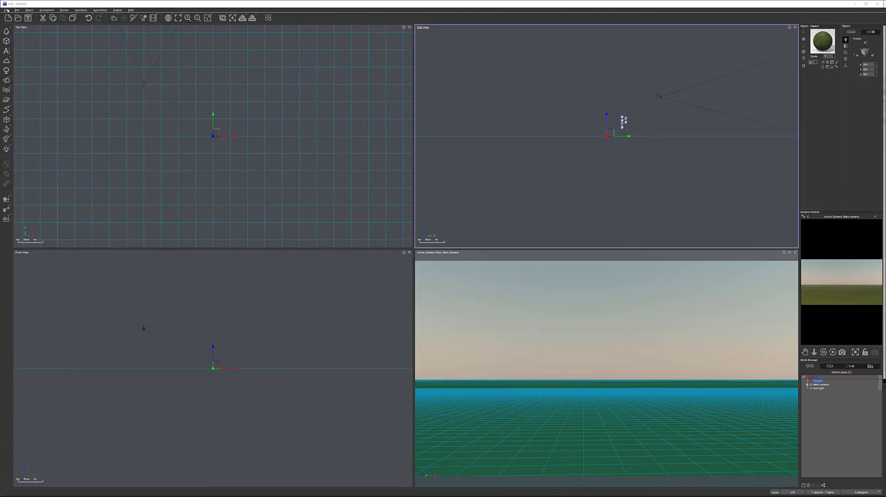
Switch to VUE and load the exported Tree.tpf species into the empty scene as a plant.
left_click(7, 9)
left_click(109, 82)
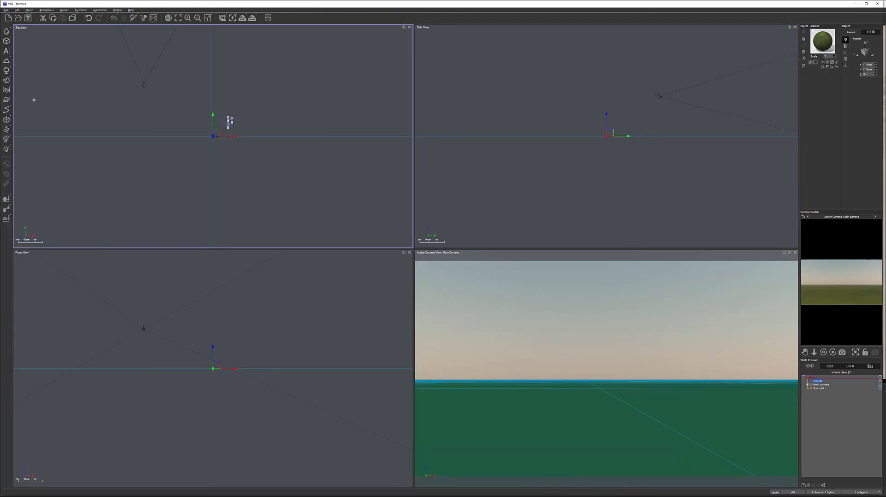
right_click(10, 73)
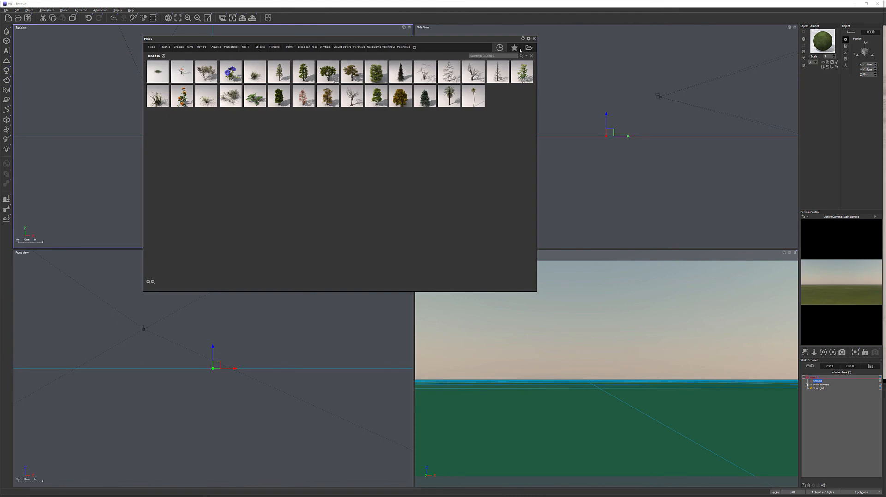
left_click(528, 49)
left_click(231, 64)
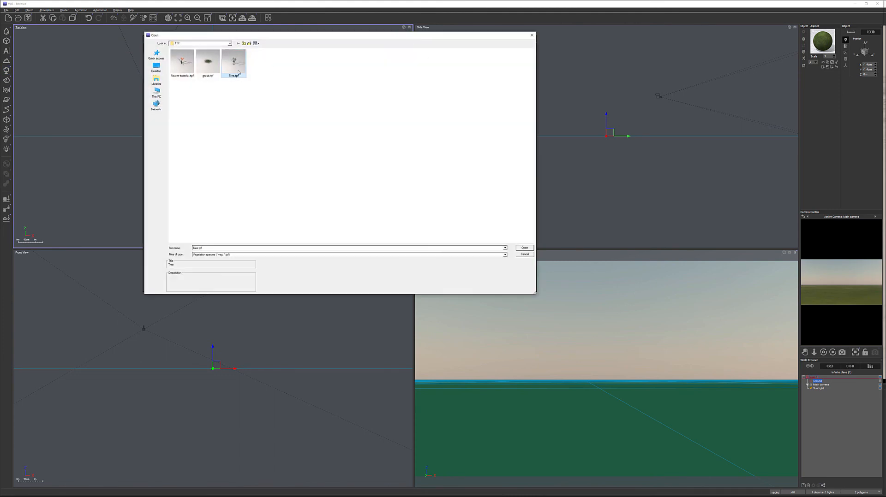
left_click(523, 248)
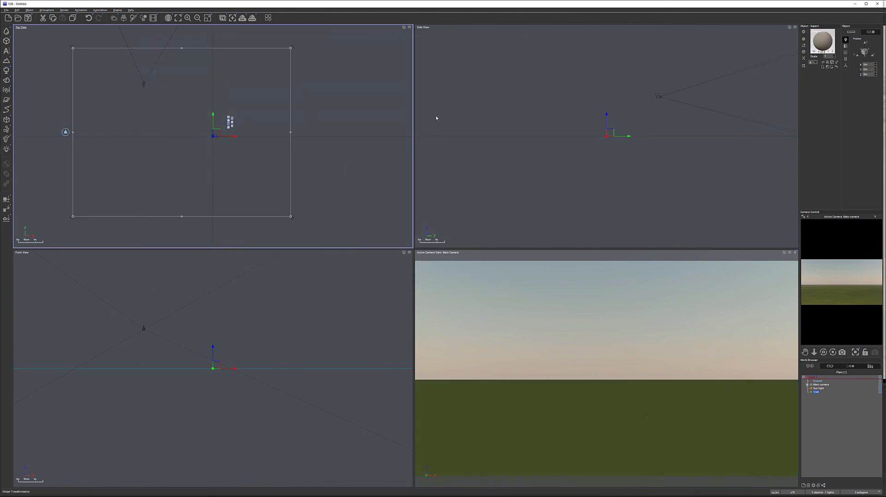
Move the main camera back, upward and slightly sideways so the whole tree is framed in the camera view.
right_click_drag(517, 105, 463, 156)
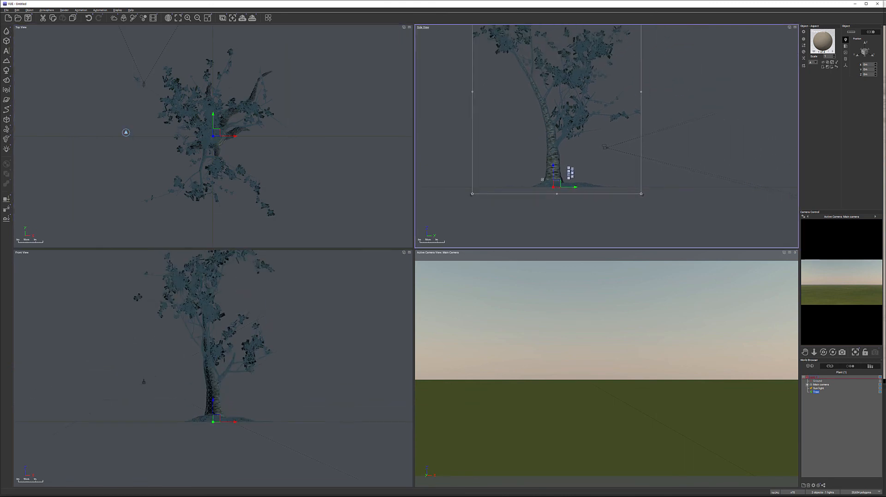
left_click_drag(557, 187, 715, 183)
left_click(820, 384)
right_click_drag(604, 172, 499, 174)
scroll(499, 174, "down", 5)
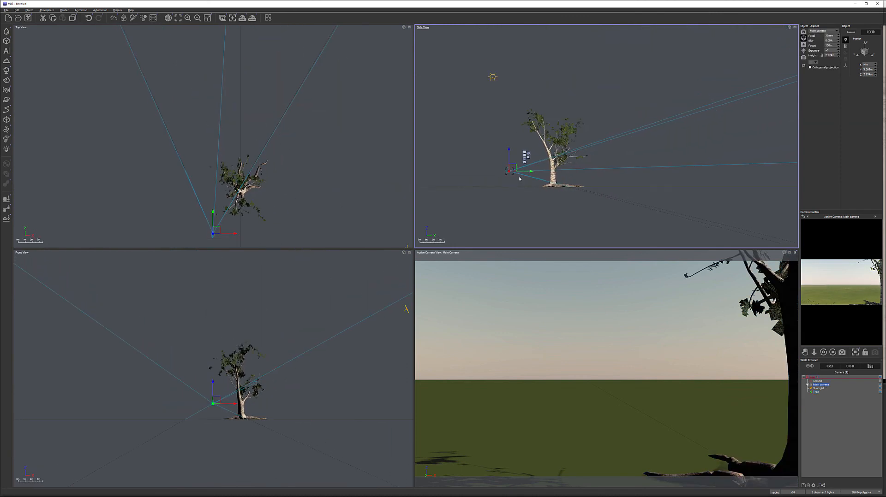
left_click_drag(514, 162, 402, 146)
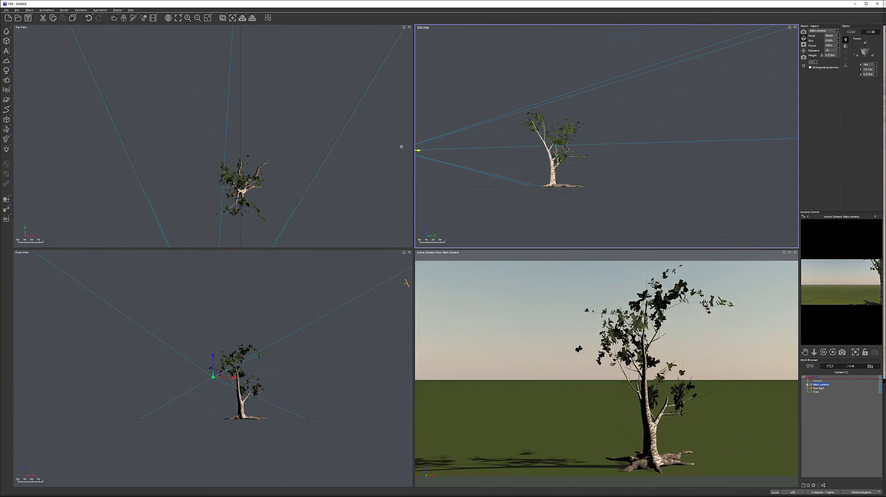
right_click_drag(268, 171, 320, 61)
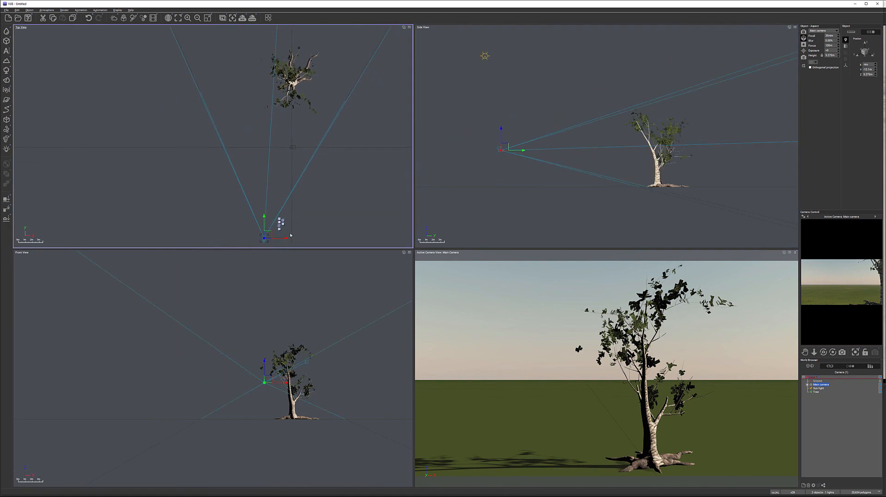
left_click_drag(268, 234, 275, 239)
Add two more tree variations, placing one on each side of the original tree.
left_click(6, 70)
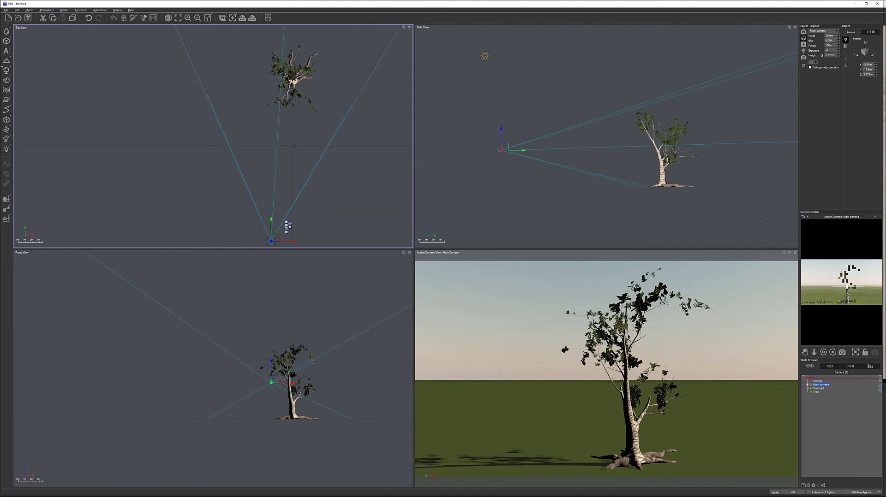
left_click_drag(214, 136, 243, 60)
left_click(6, 70)
left_click_drag(215, 134, 346, 40)
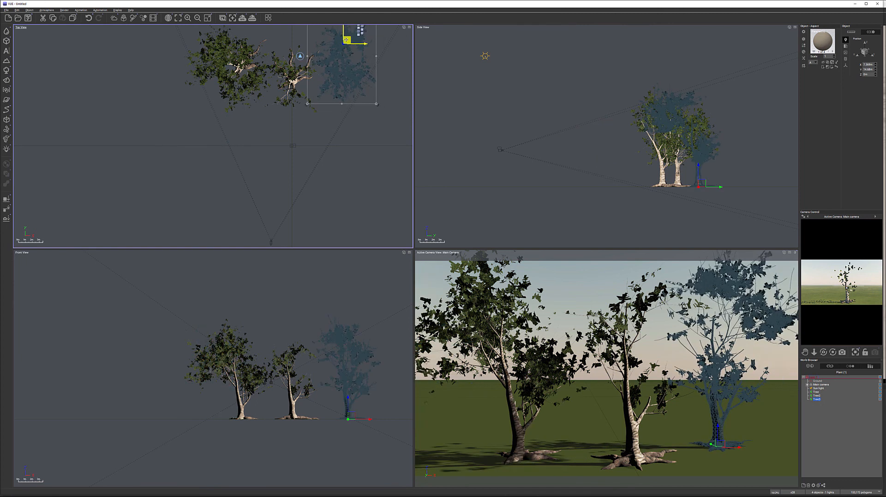
Add two further tree variations behind the front row, one between the trees and one at the far side, and render the scene.
left_click(6, 70)
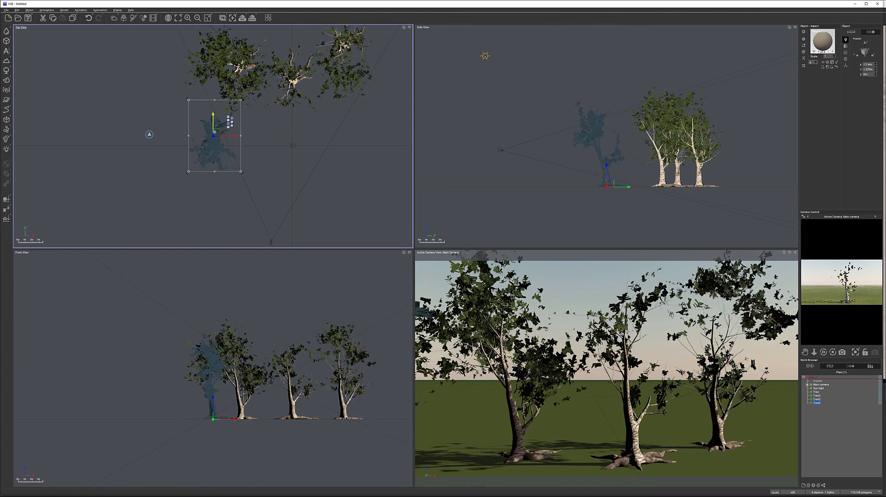
left_click_drag(213, 135, 214, 40)
right_click_drag(275, 83, 271, 168)
left_click_drag(214, 121, 276, 90)
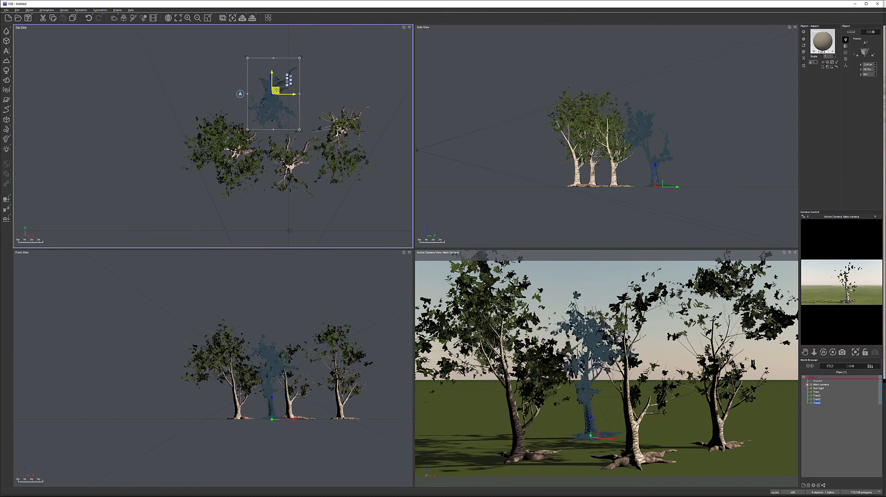
left_click(6, 70)
left_click_drag(190, 137, 198, 97)
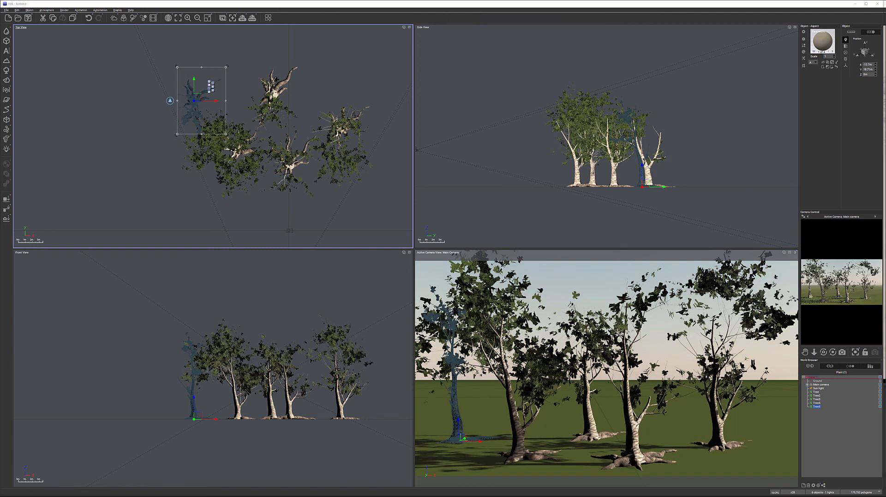
left_click(242, 18)
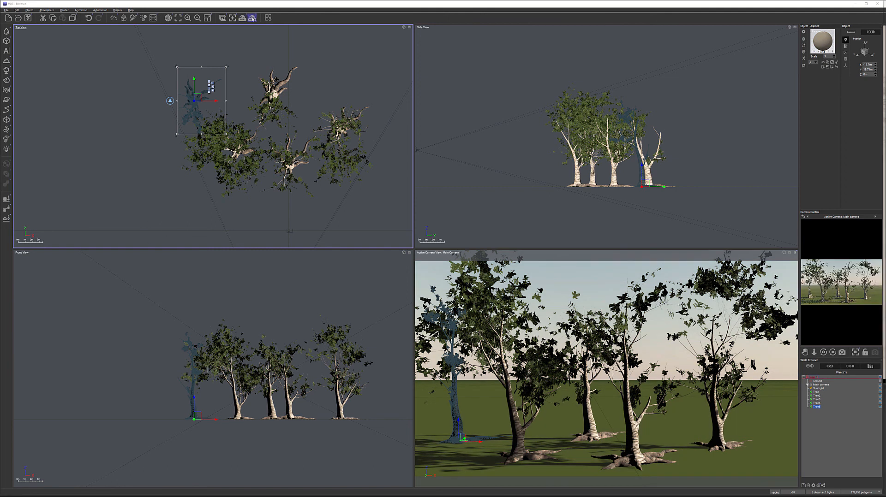